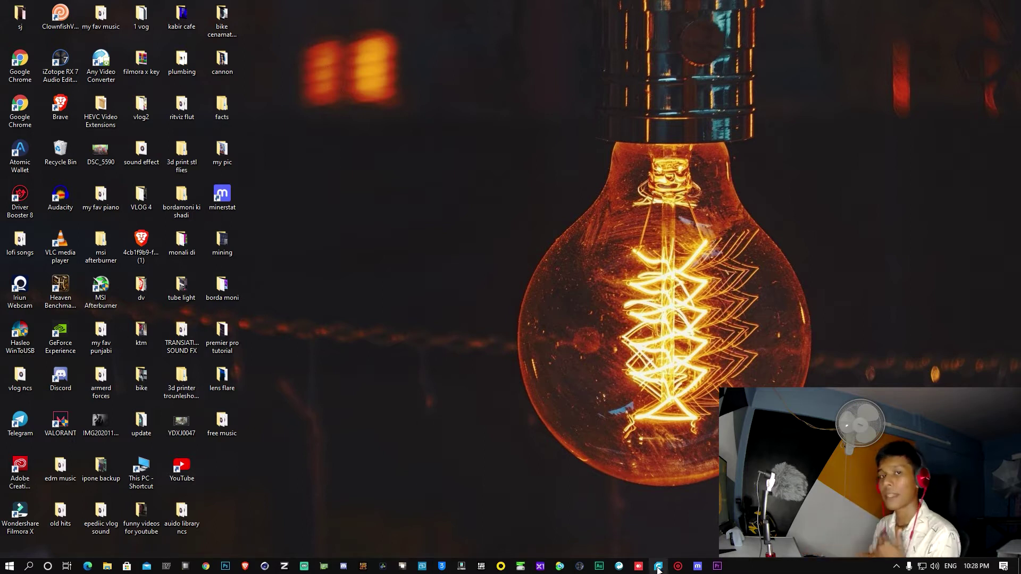
Step: Open Ultimaker Cura, maximize its window and view the empty build plate from the front
{"action": "left_click", "coordinate": [659, 566]}
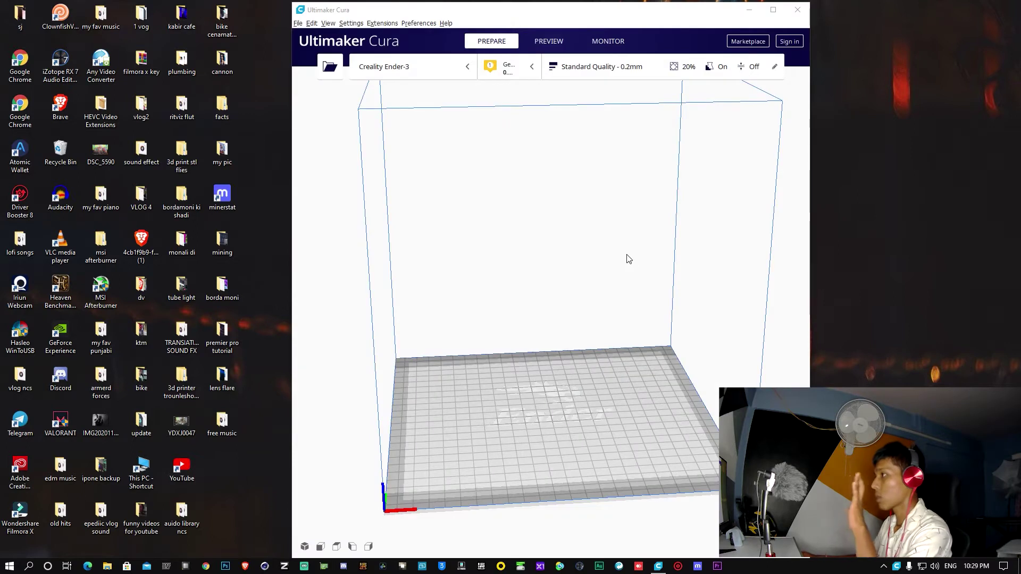
{"action": "left_click", "coordinate": [773, 9]}
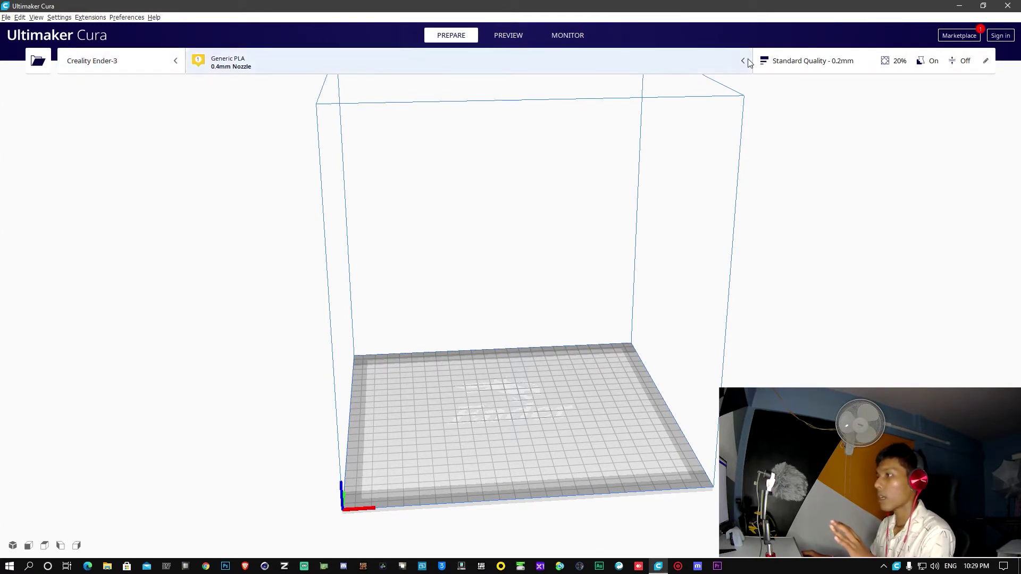
{"action": "right_click_drag", "start_coordinate": [642, 301], "coordinate": [563, 300]}
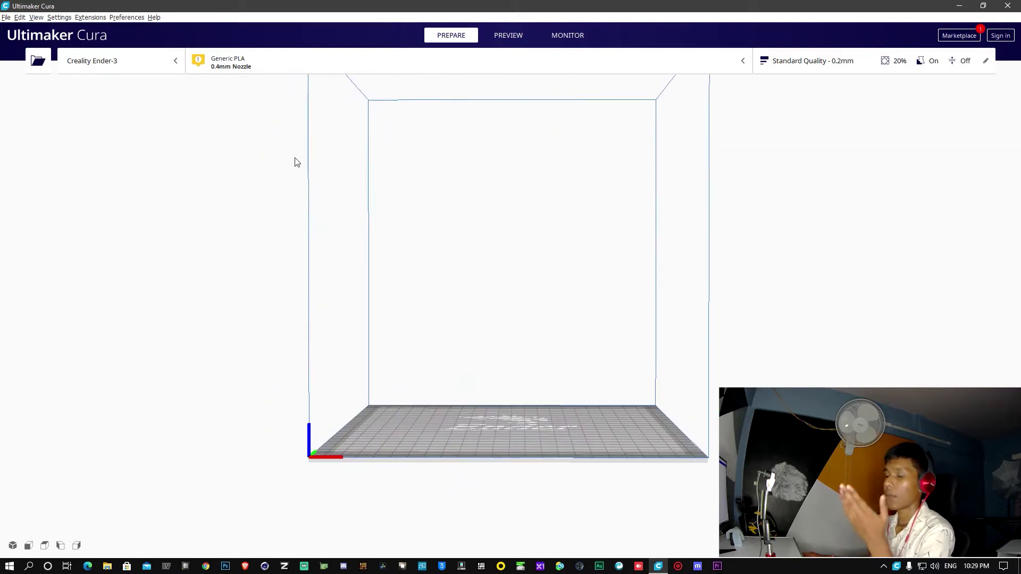
Step: Examine the options for adding a printer and the management page for the Creality Ender-3
{"action": "left_click", "coordinate": [168, 61]}
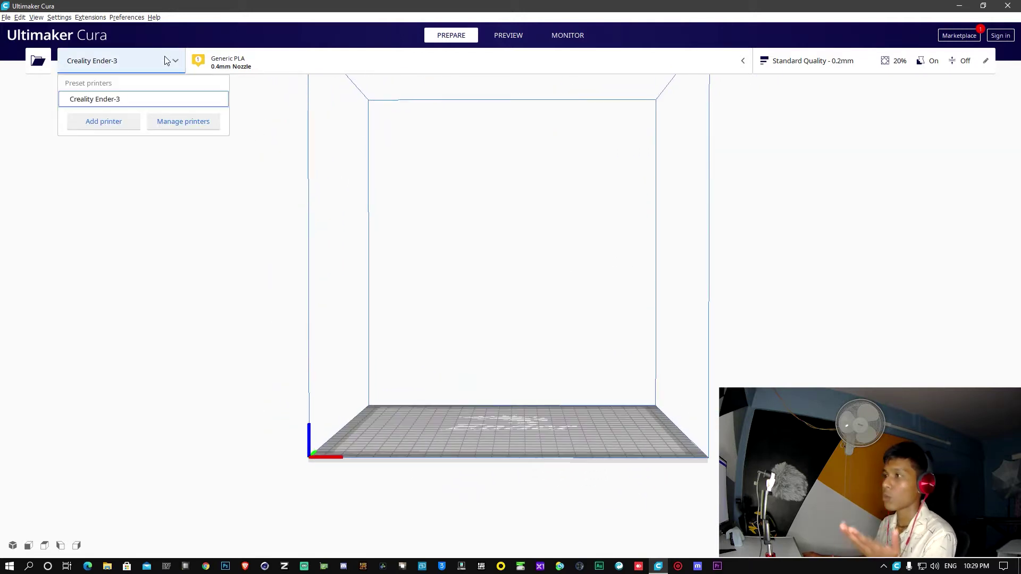
{"action": "left_click", "coordinate": [120, 130]}
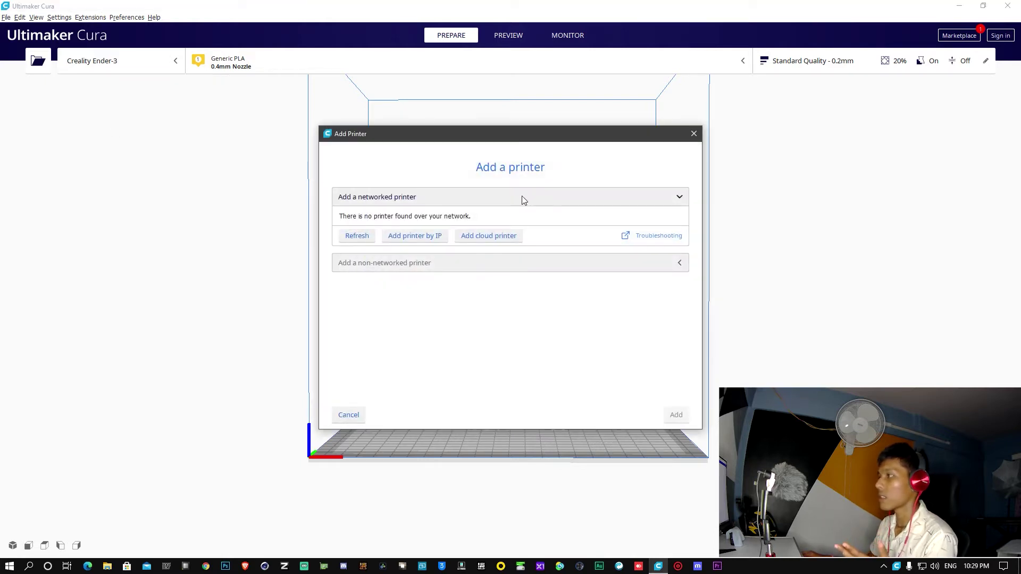
{"action": "key", "text": "Escape"}
{"action": "left_click", "coordinate": [119, 62]}
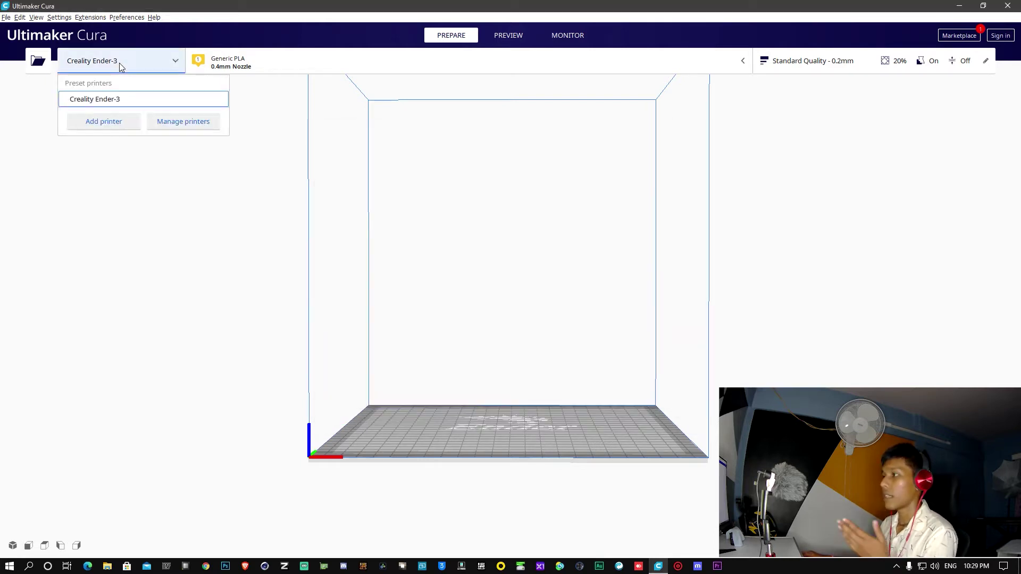
{"action": "left_click", "coordinate": [170, 122]}
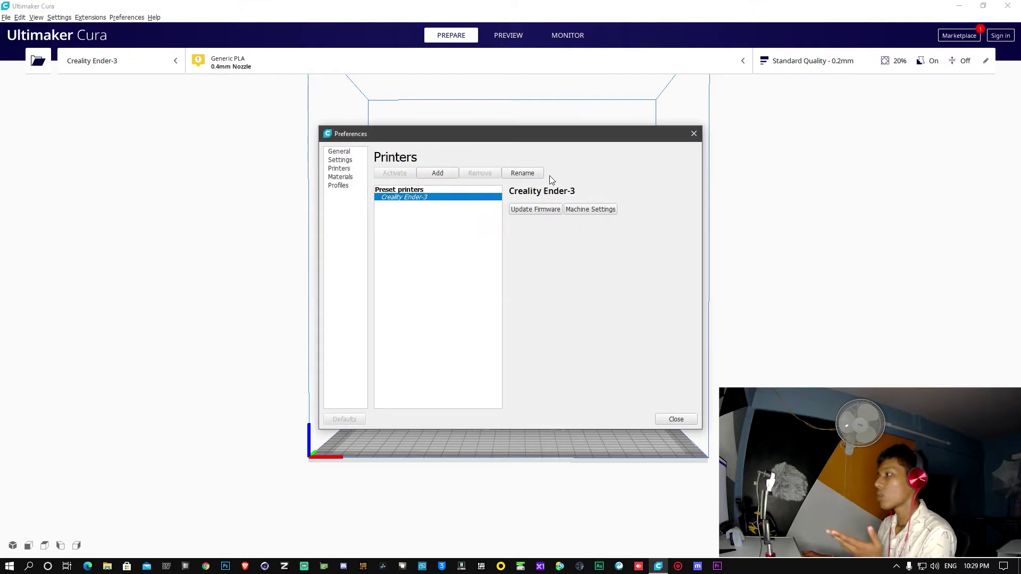
{"action": "left_click", "coordinate": [694, 133]}
{"action": "right_click_drag", "start_coordinate": [669, 135], "coordinate": [527, 328]}
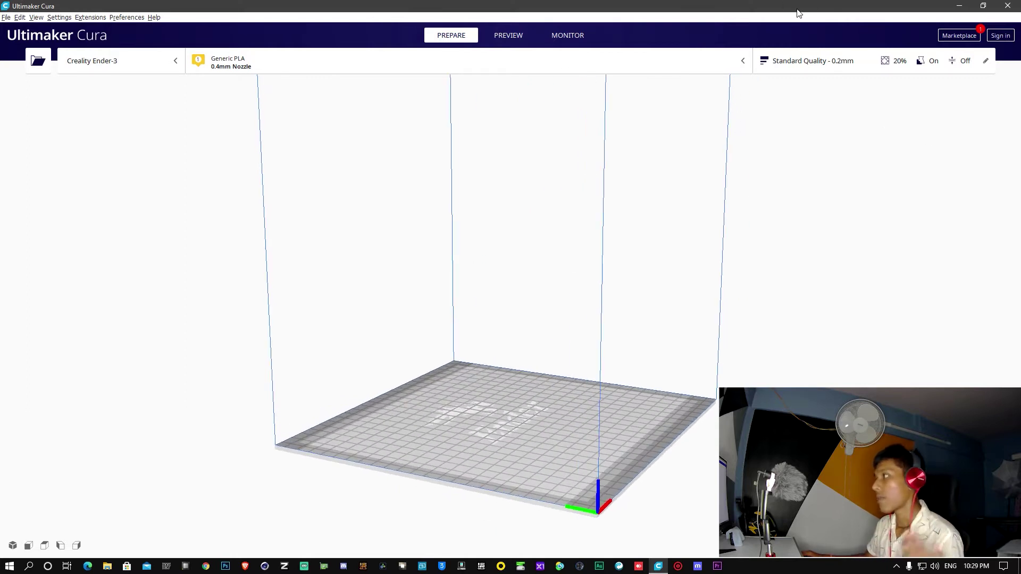
Step: Minimize Cura, switch to the Brave browser and search the web for "penstand"
{"action": "left_click", "coordinate": [961, 6]}
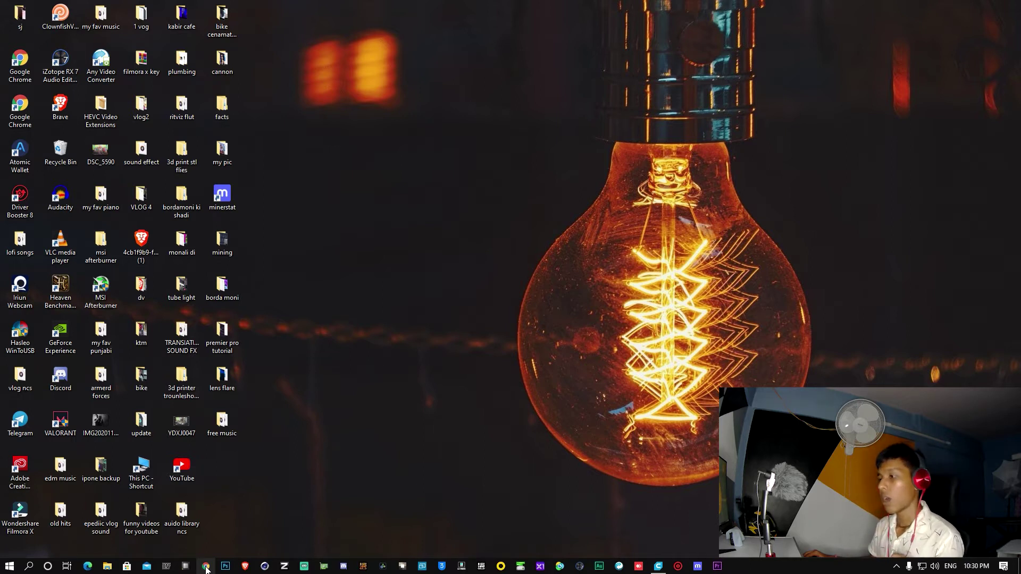
{"action": "left_click", "coordinate": [246, 572]}
{"action": "left_click", "coordinate": [271, 30]}
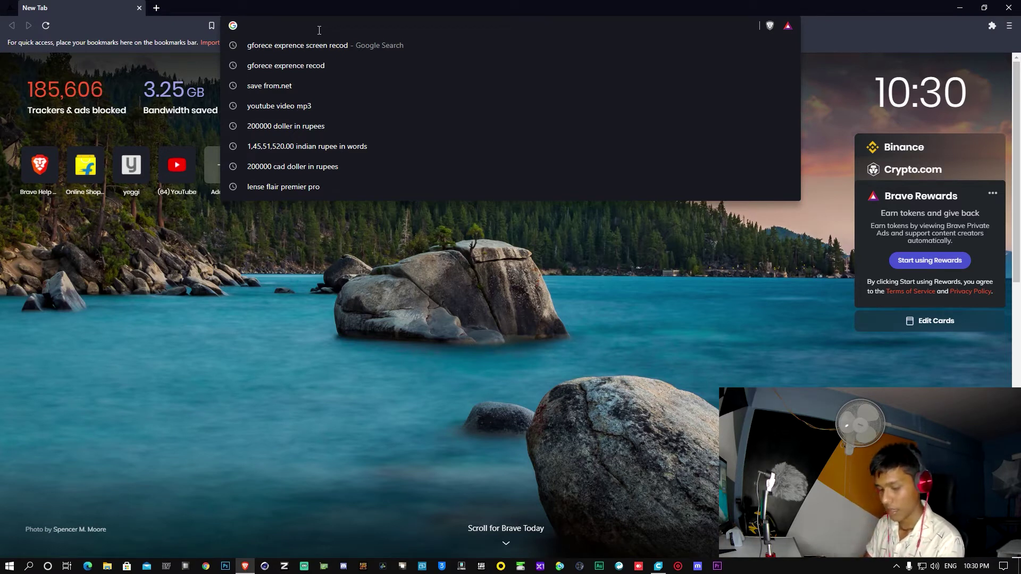
{"action": "type", "text": "pe"}
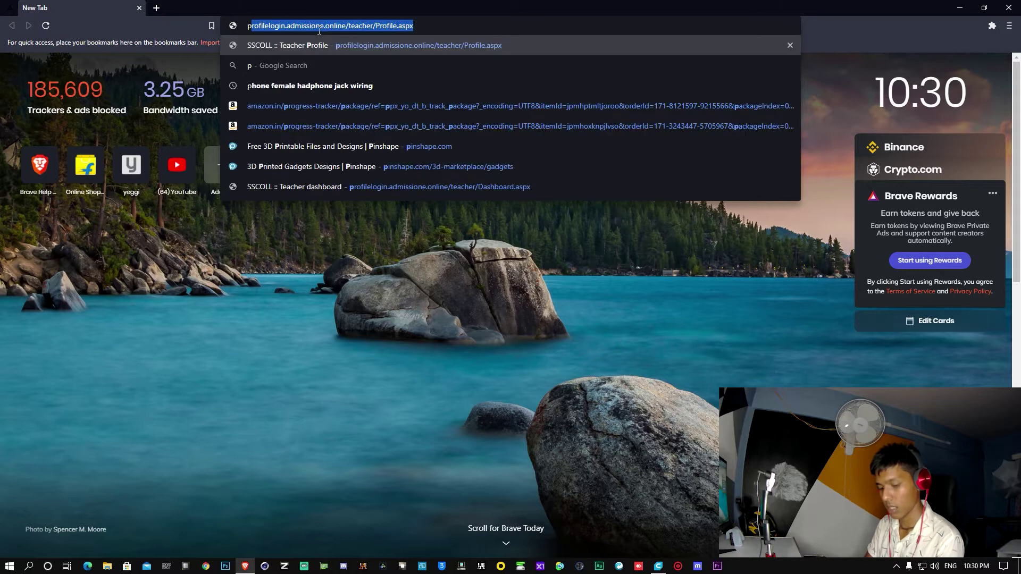
{"action": "type", "text": "nstand"}
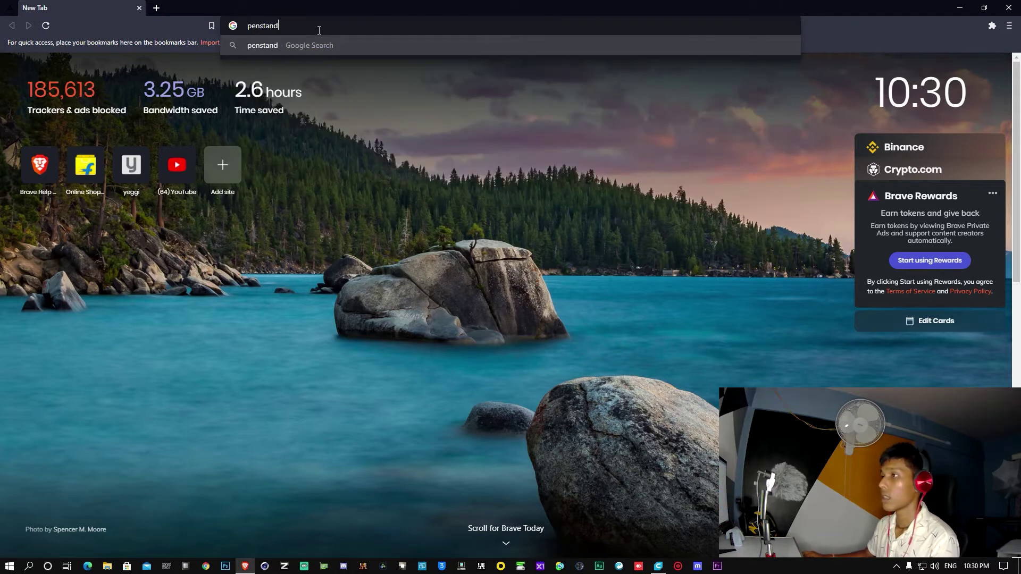
{"action": "key", "text": "Return"}
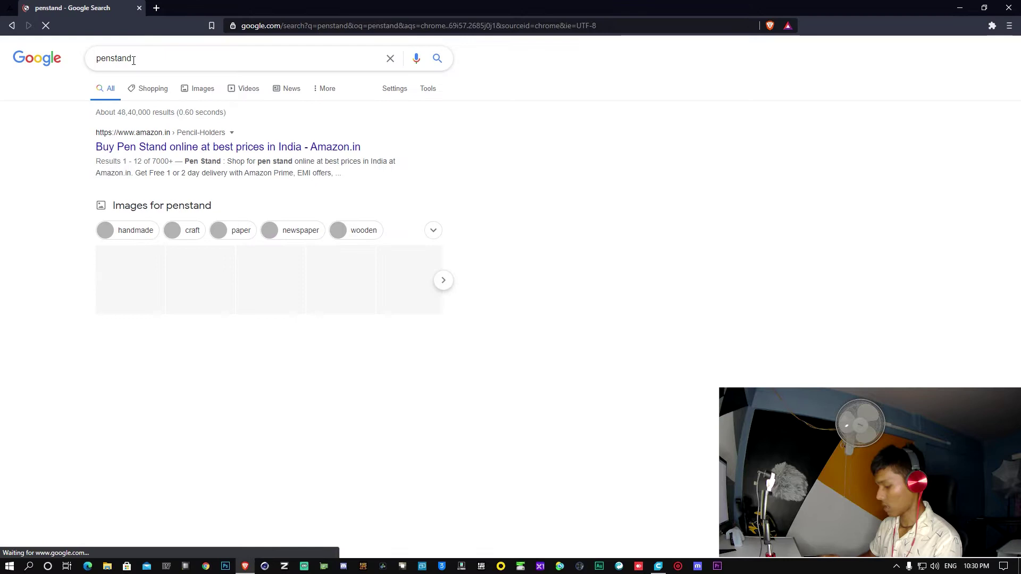
Step: Refine the web search to "3d printed penstand"
{"action": "left_click", "coordinate": [98, 59]}
{"action": "type", "text": "3d print"}
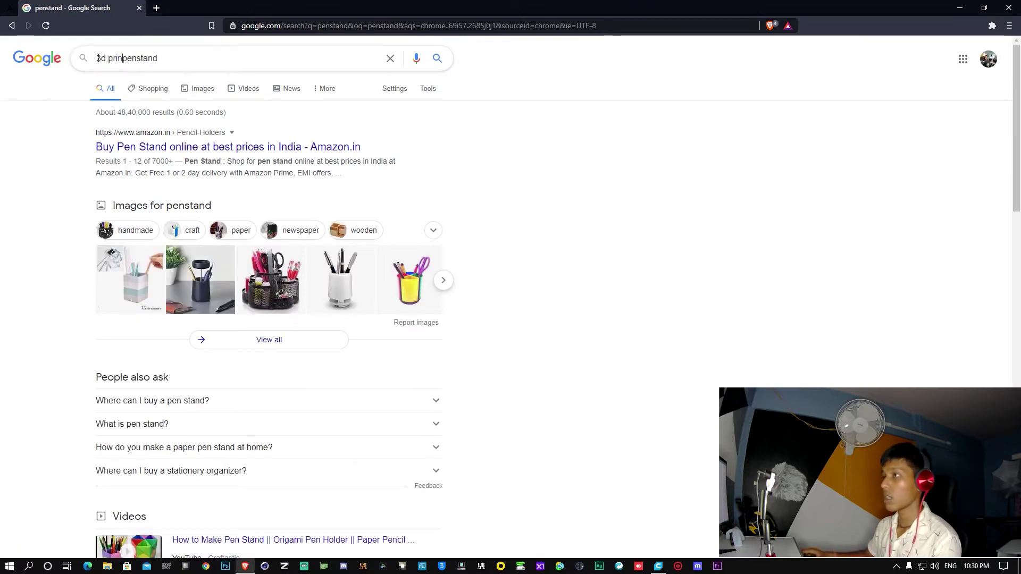
{"action": "type", "text": "ed"}
{"action": "key", "text": "Return"}
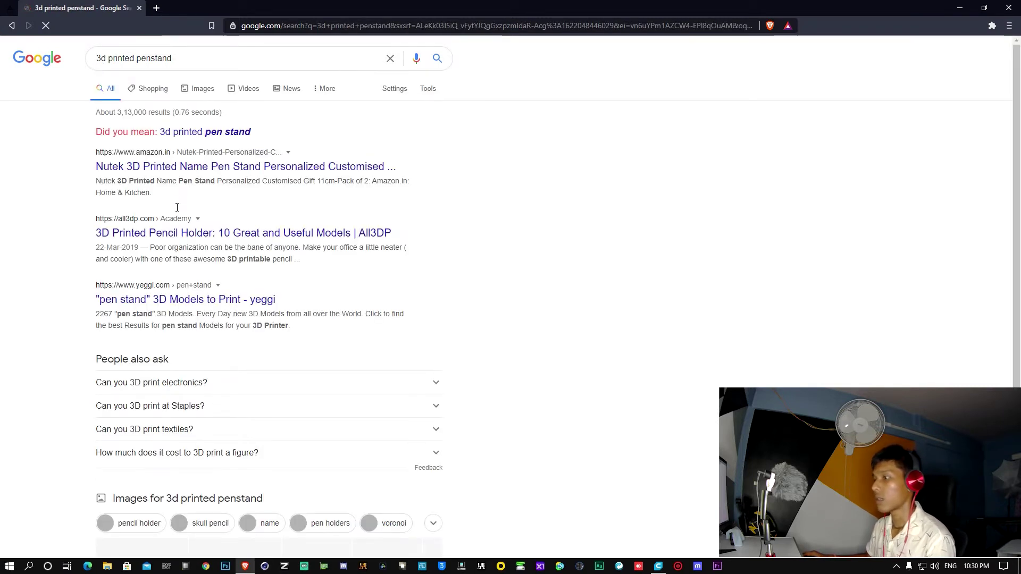
Step: Look through the search results and open yeggi's "pen stand" 3D Models to Print page
{"action": "scroll", "coordinate": [192, 230], "scroll_direction": "down", "scroll_amount": 1}
{"action": "scroll", "coordinate": [192, 230], "scroll_direction": "down", "scroll_amount": 4}
{"action": "scroll", "coordinate": [192, 229], "scroll_direction": "down", "scroll_amount": 1, "text": "ctrl"}
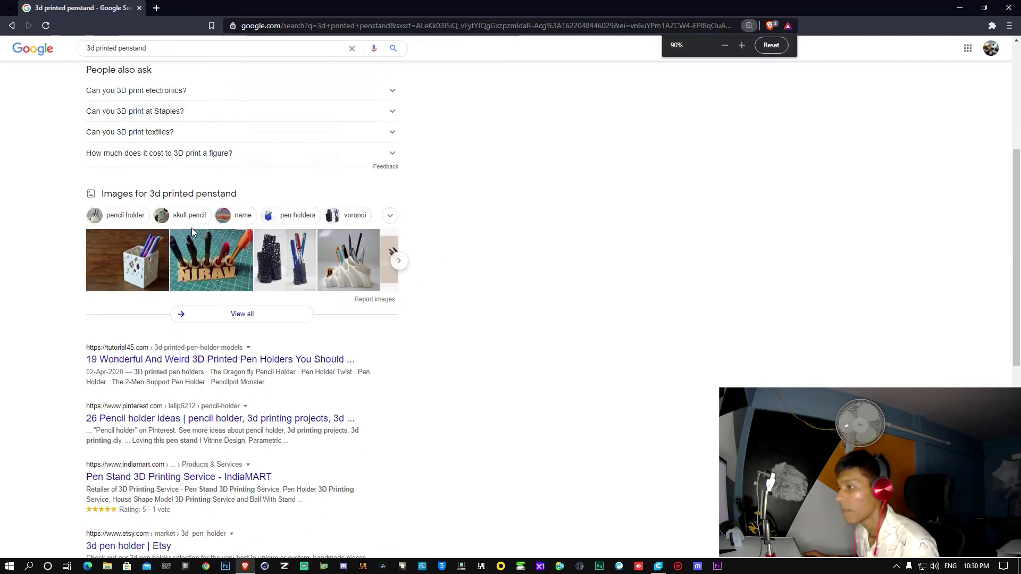
{"action": "scroll", "coordinate": [192, 228], "scroll_direction": "down", "scroll_amount": 1}
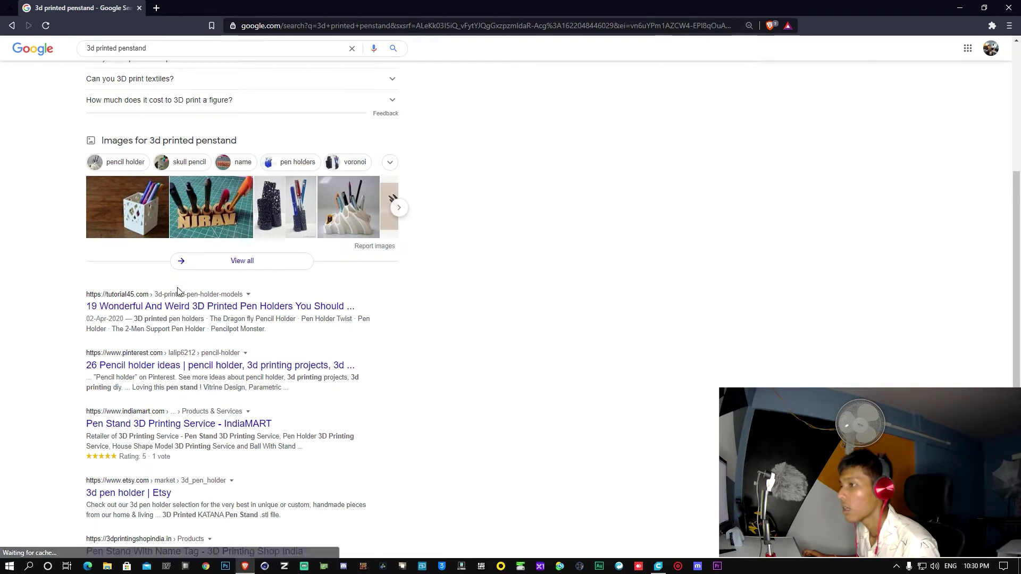
{"action": "scroll", "coordinate": [192, 310], "scroll_direction": "down", "scroll_amount": 4}
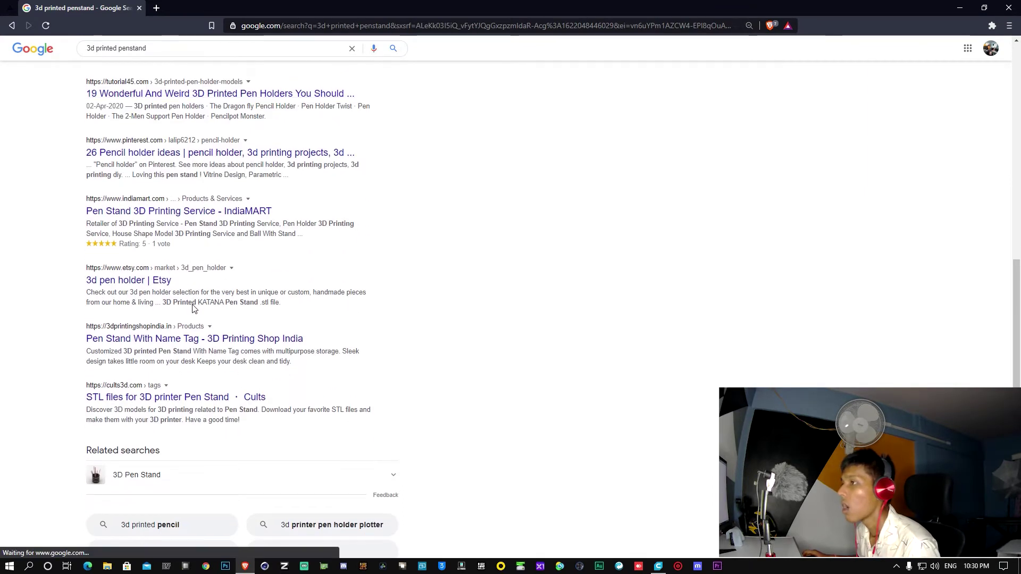
{"action": "scroll", "coordinate": [194, 309], "scroll_direction": "up", "scroll_amount": 10}
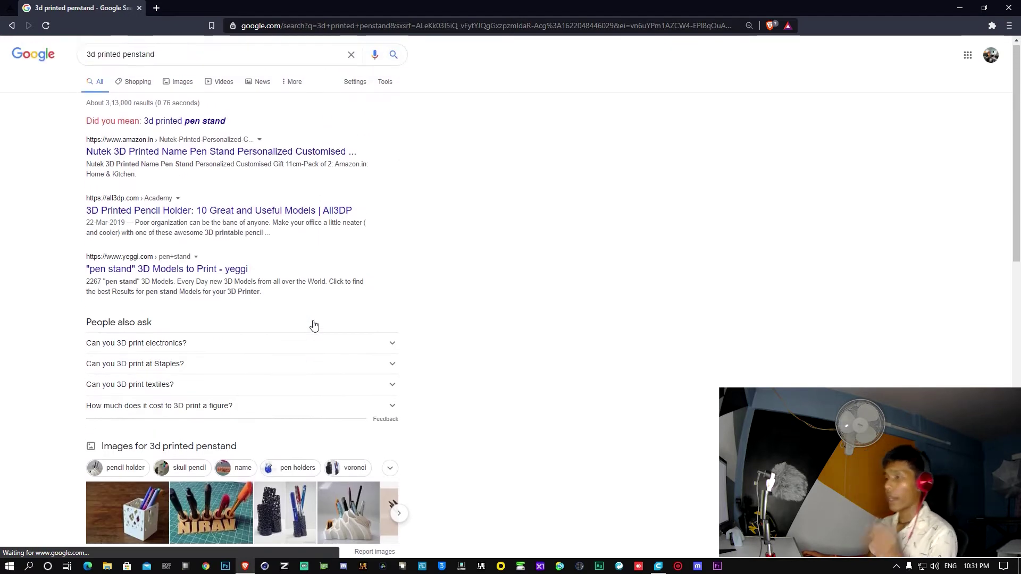
{"action": "left_click", "coordinate": [169, 270]}
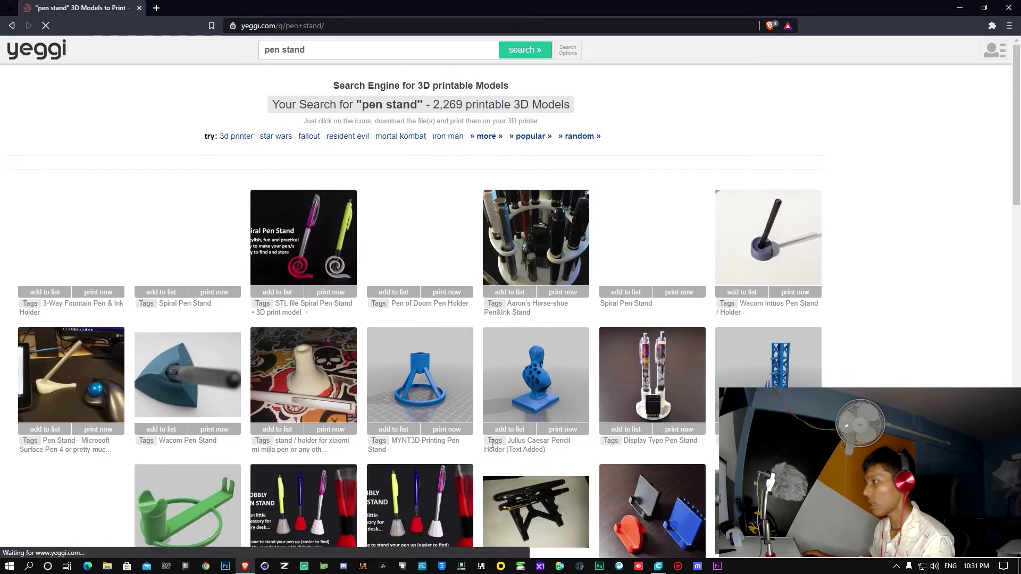
Step: Browse the pen stand models on yeggi and open the Wacom Pen Pebble Stand
{"action": "scroll", "coordinate": [406, 438], "scroll_direction": "down", "scroll_amount": 3}
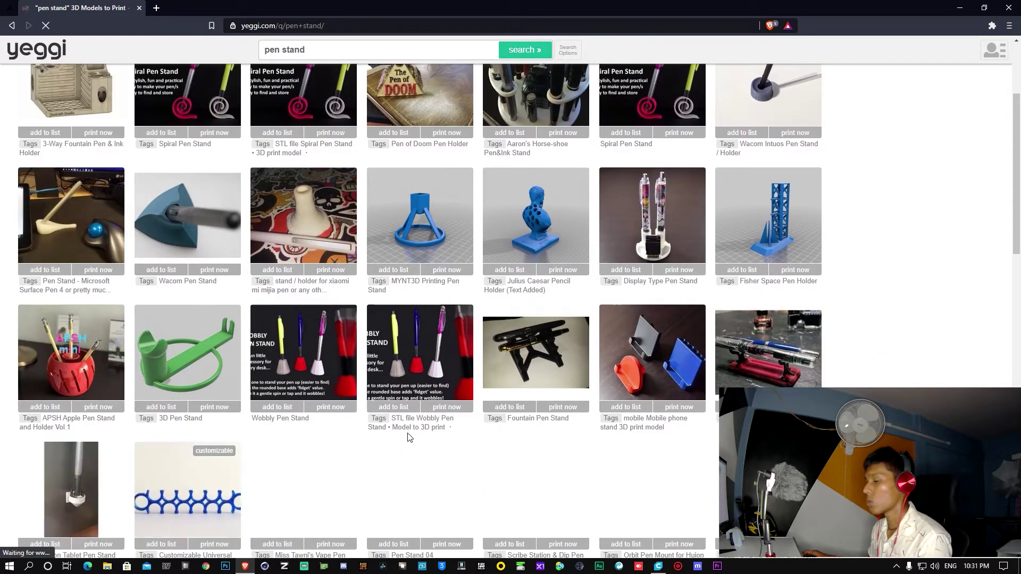
{"action": "scroll", "coordinate": [409, 437], "scroll_direction": "down", "scroll_amount": 3}
{"action": "scroll", "coordinate": [531, 353], "scroll_direction": "down", "scroll_amount": 3}
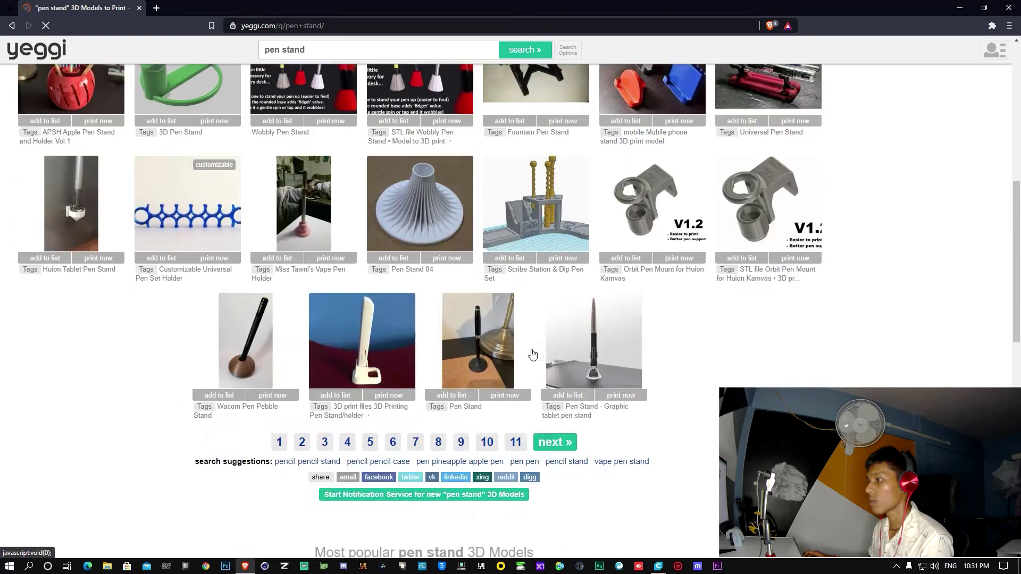
{"action": "scroll", "coordinate": [457, 347], "scroll_direction": "up", "scroll_amount": 2}
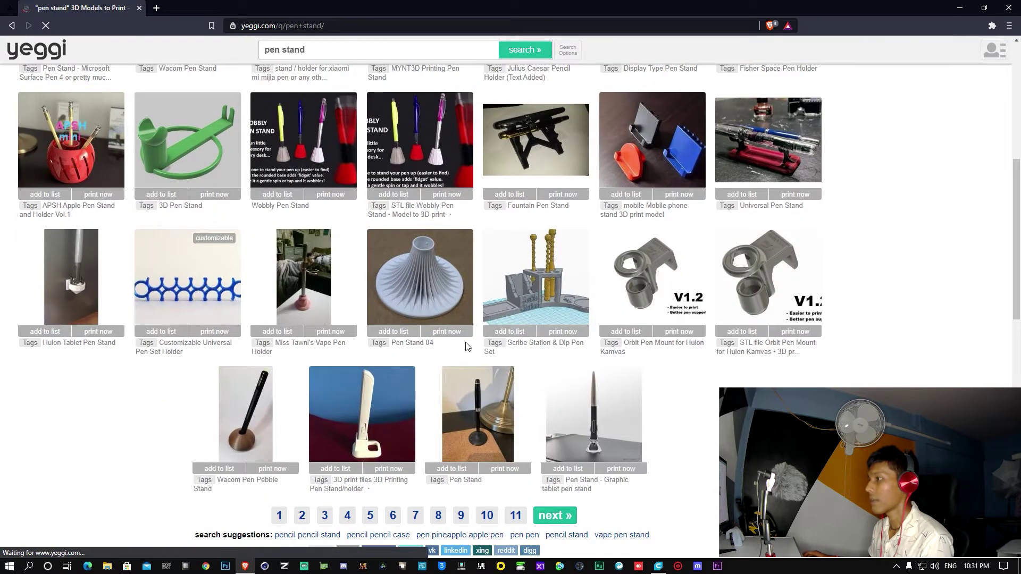
{"action": "scroll", "coordinate": [466, 346], "scroll_direction": "up", "scroll_amount": 2}
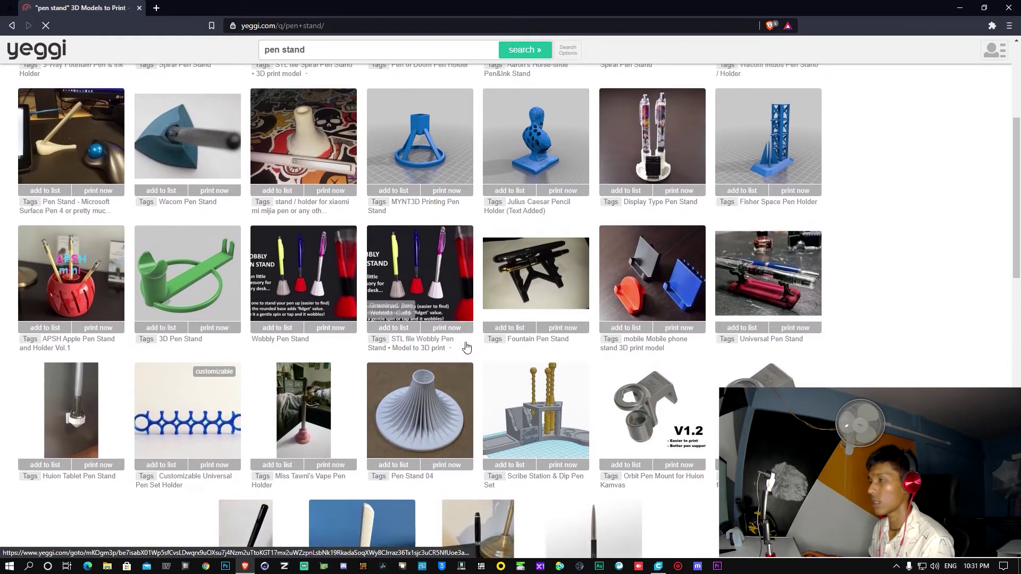
{"action": "scroll", "coordinate": [243, 379], "scroll_direction": "down", "scroll_amount": 3}
{"action": "left_click", "coordinate": [244, 359]}
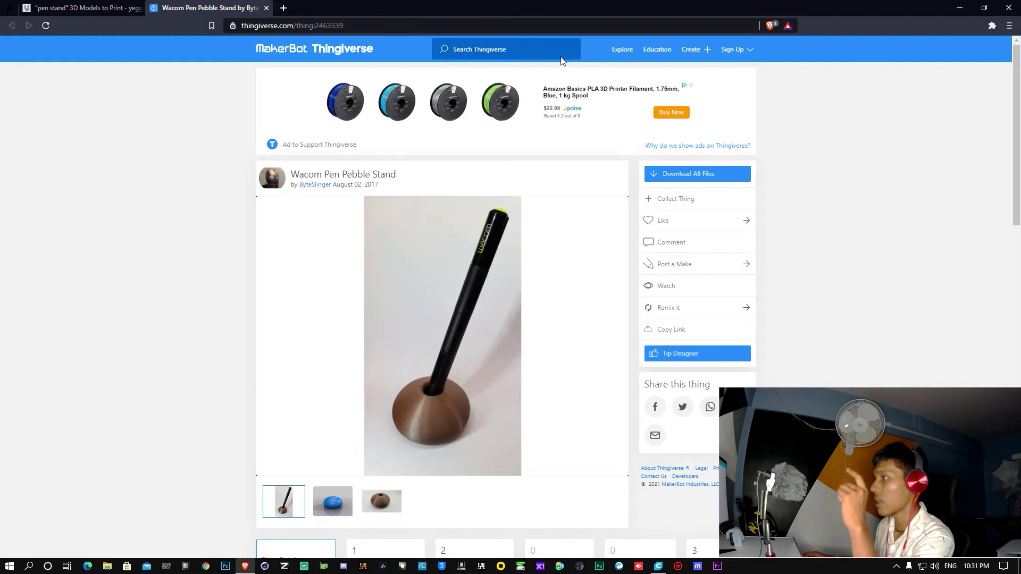
Step: Start downloading all files of the Wacom Pen Pebble Stand and choose the Desktop folder "3d print stl flies" as save location
{"action": "left_click", "coordinate": [704, 177]}
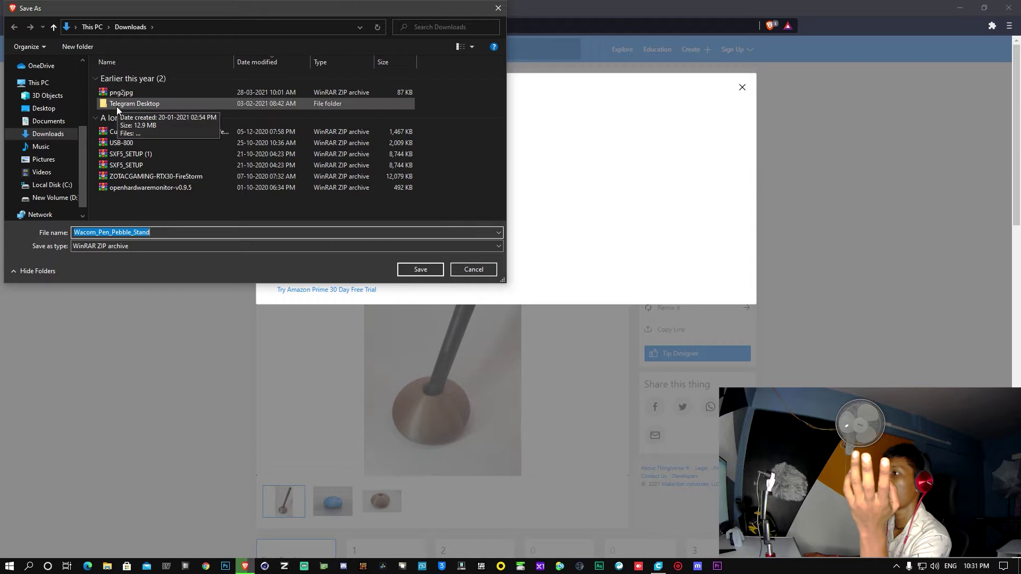
{"action": "left_click", "coordinate": [43, 109]}
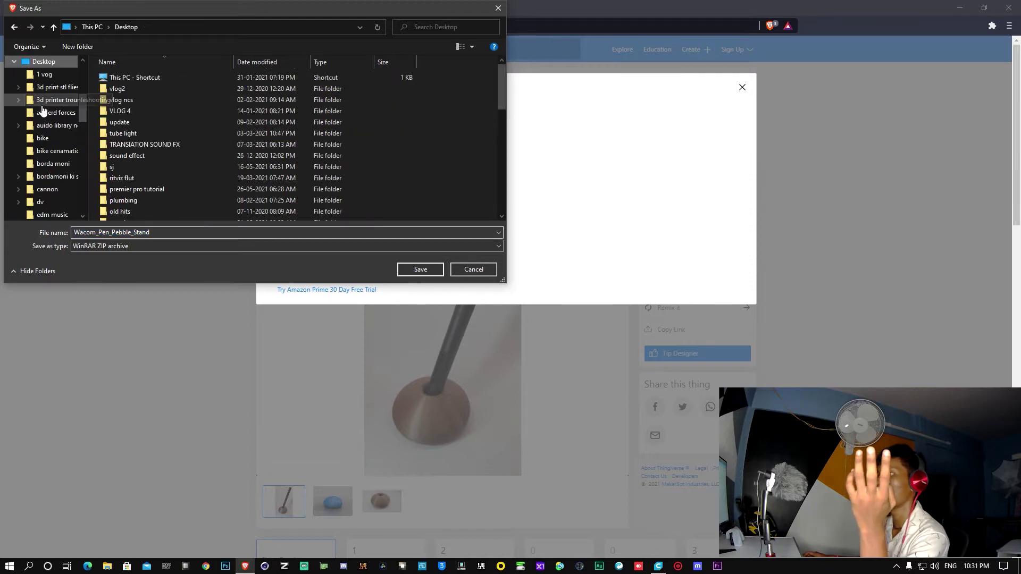
{"action": "scroll", "coordinate": [181, 183], "scroll_direction": "down", "scroll_amount": 3}
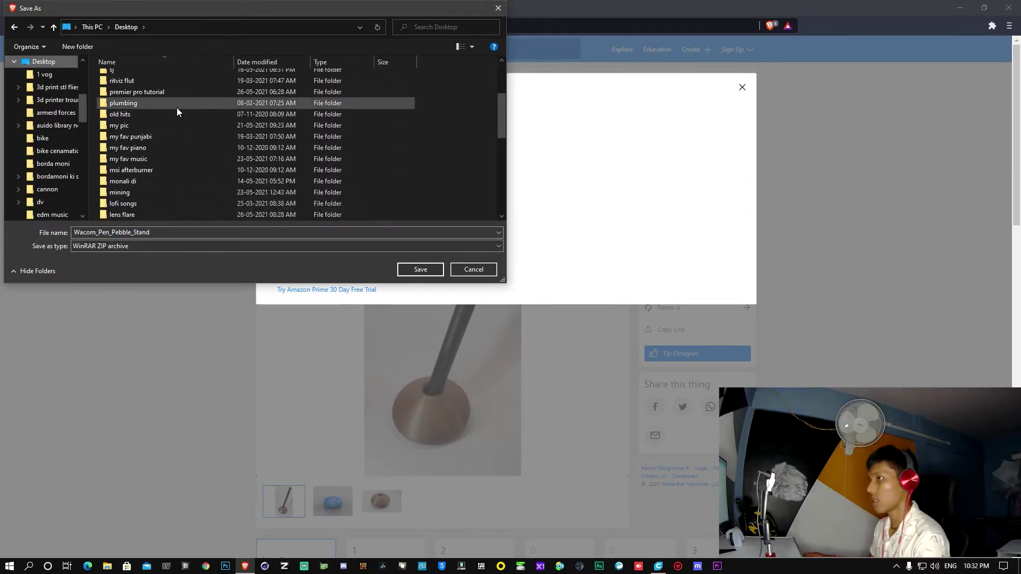
{"action": "left_click", "coordinate": [177, 139]}
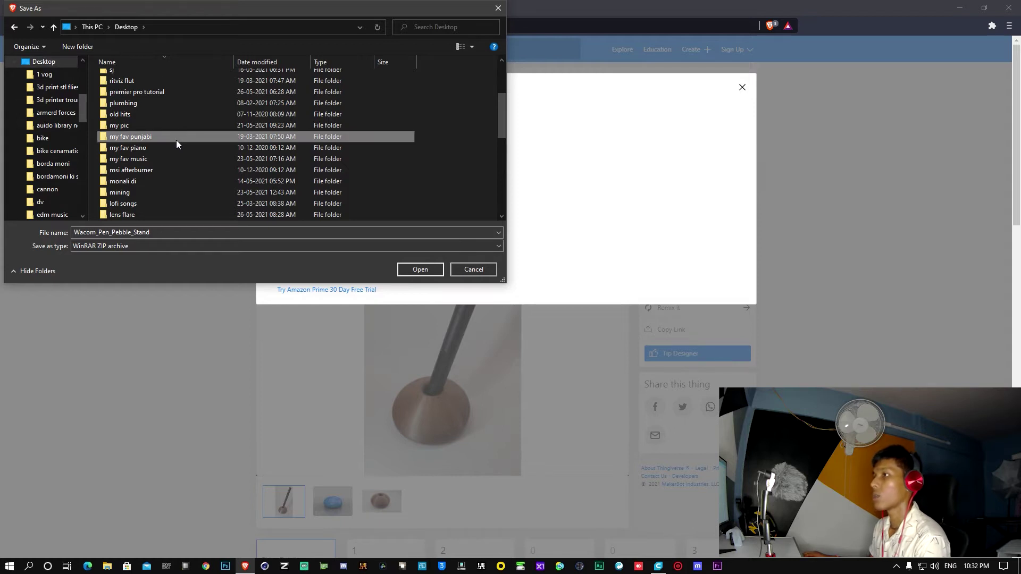
{"action": "scroll", "coordinate": [177, 139], "scroll_direction": "down", "scroll_amount": 10}
{"action": "double_click", "coordinate": [161, 202]}
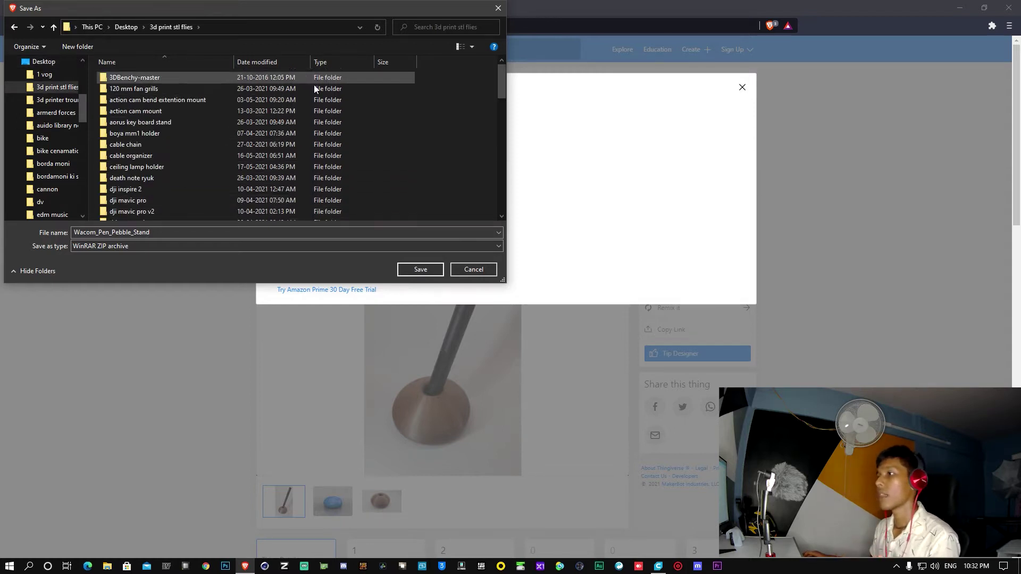
Step: Create a folder named "pen stand model" inside "3d print stl flies" and save the Wacom_Pen_Pebble_Stand archive in it
{"action": "scroll", "coordinate": [301, 92], "scroll_direction": "down", "scroll_amount": 5}
{"action": "scroll", "coordinate": [302, 148], "scroll_direction": "down", "scroll_amount": 5}
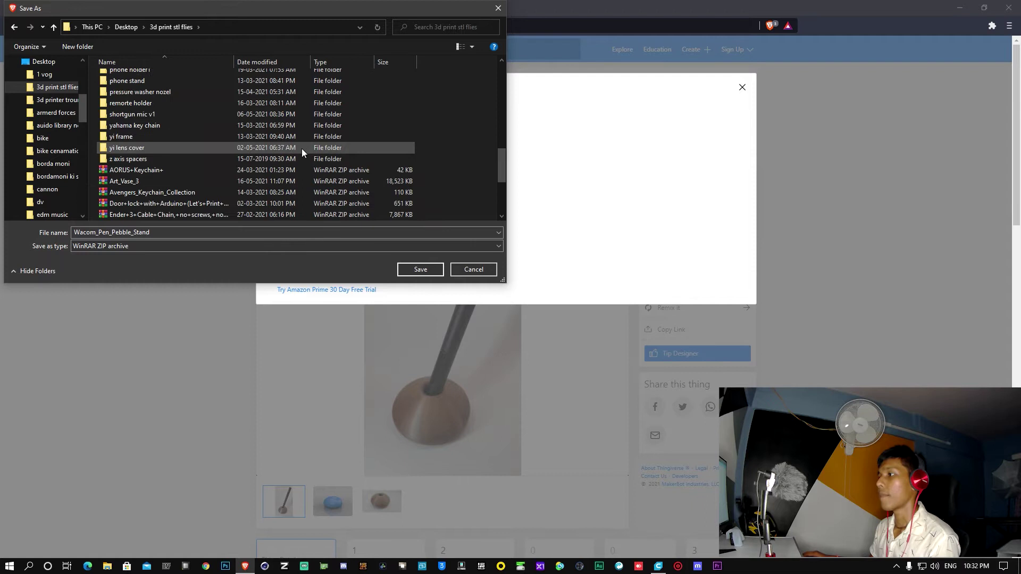
{"action": "scroll", "coordinate": [344, 158], "scroll_direction": "up", "scroll_amount": 7}
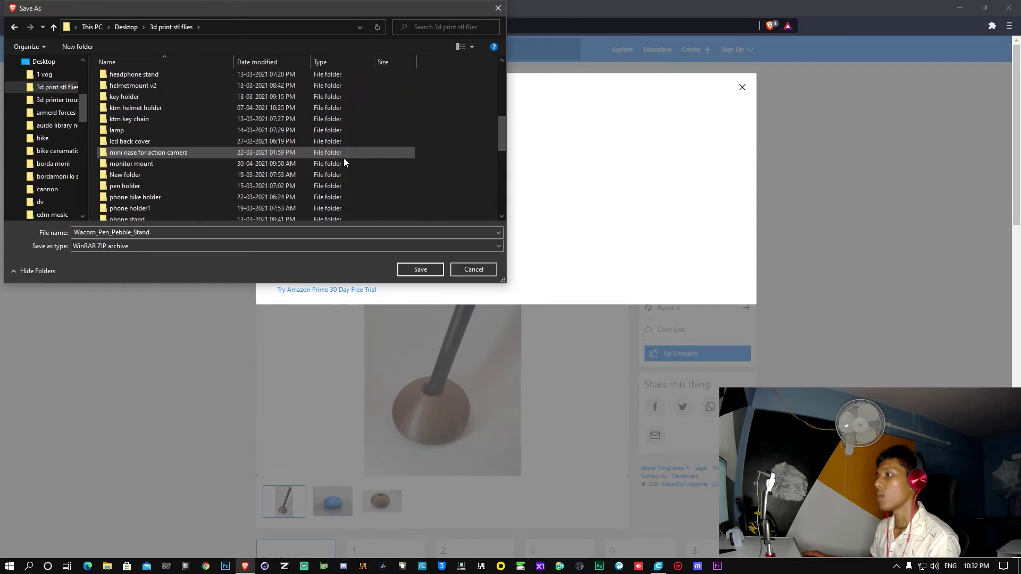
{"action": "right_click", "coordinate": [449, 151]}
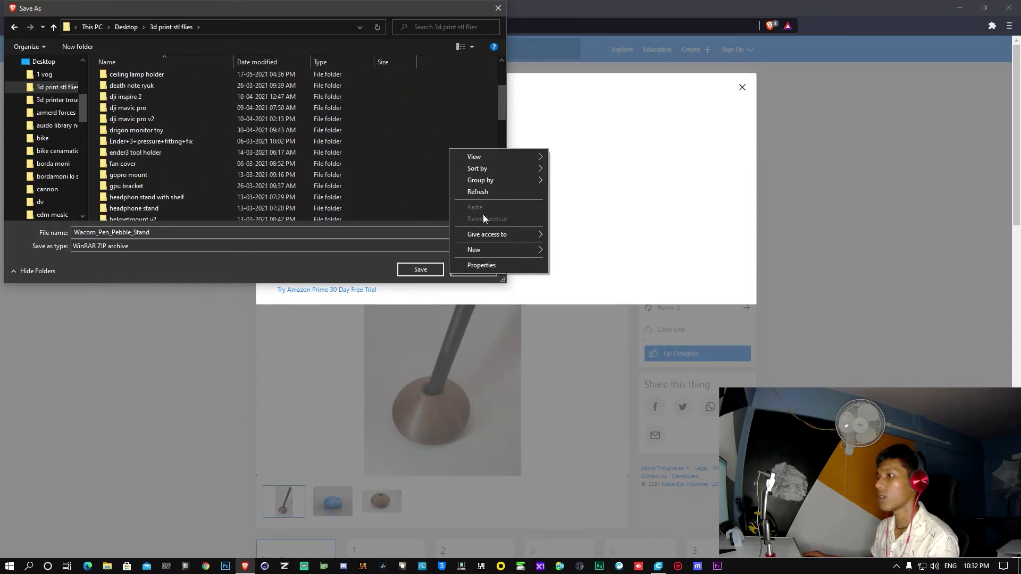
{"action": "mouse_move", "coordinate": [481, 249]}
{"action": "left_click", "coordinate": [564, 252]}
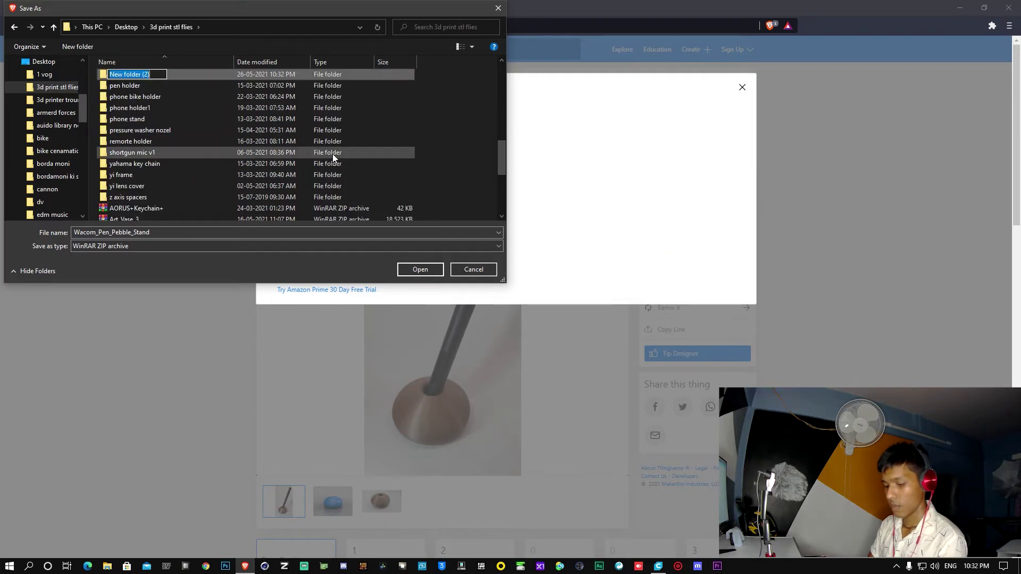
{"action": "type", "text": "pen"}
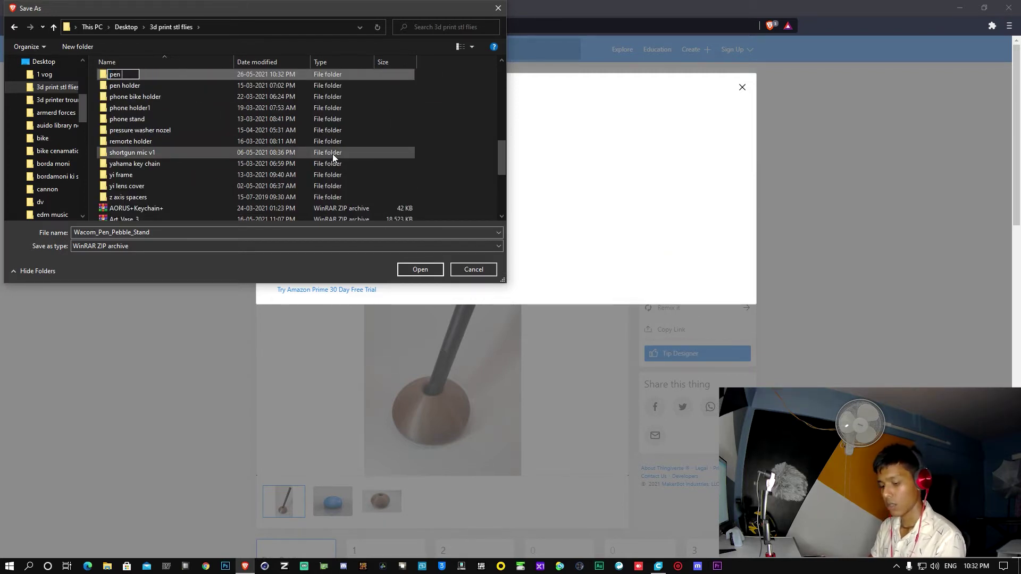
{"action": "type", "text": " stand"}
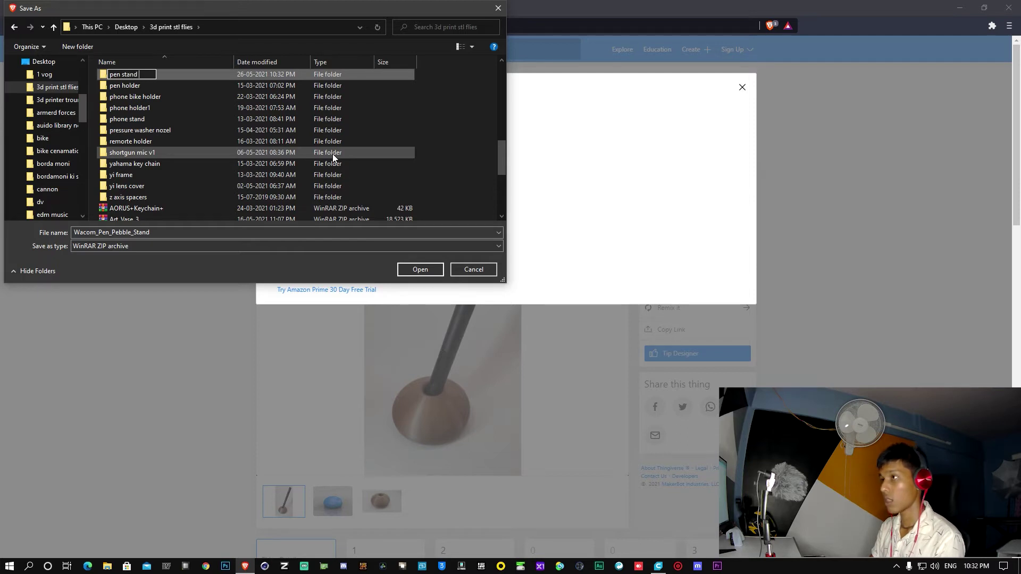
{"action": "type", "text": " model"}
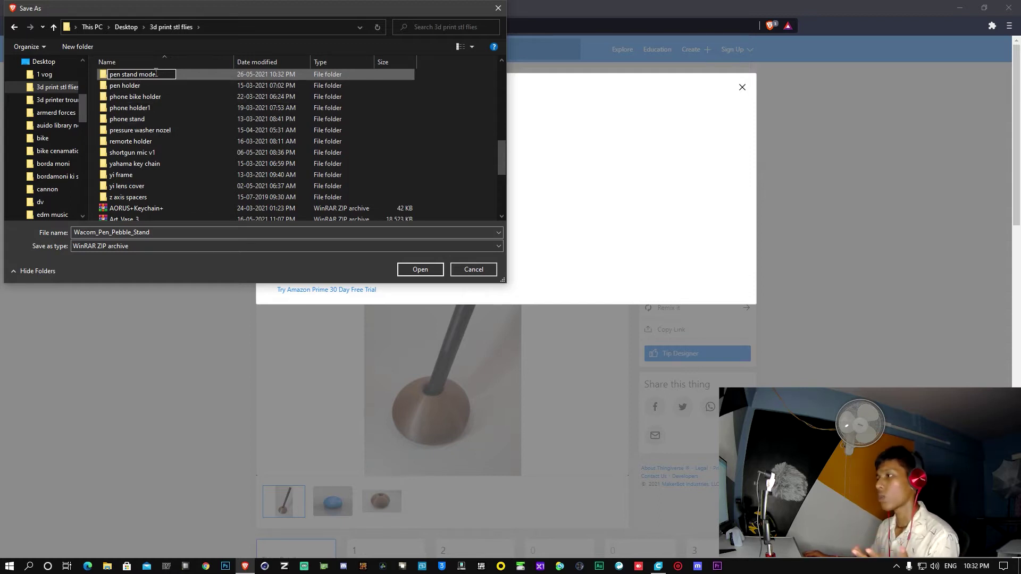
{"action": "double_click", "coordinate": [199, 74]}
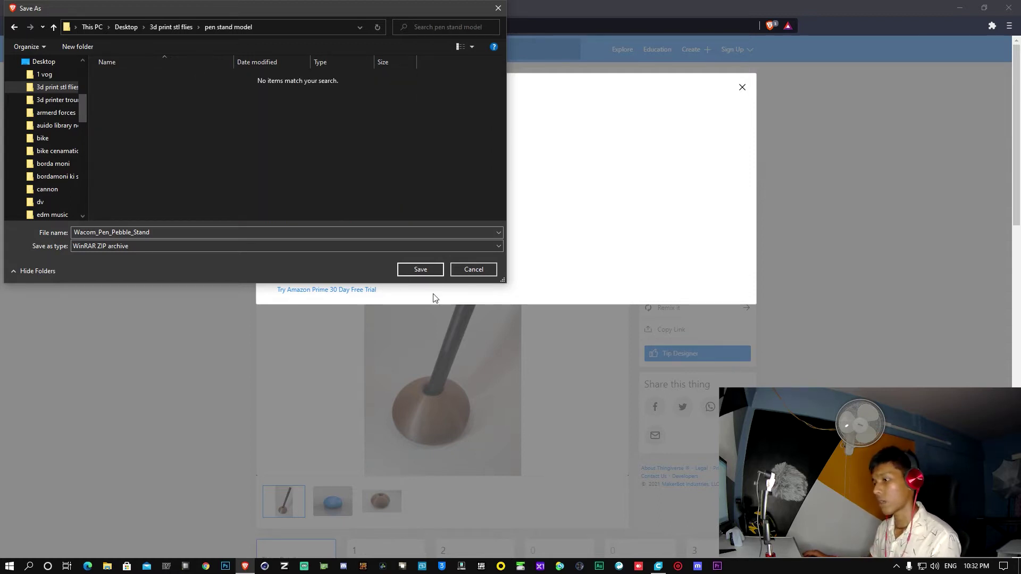
{"action": "left_click", "coordinate": [431, 270]}
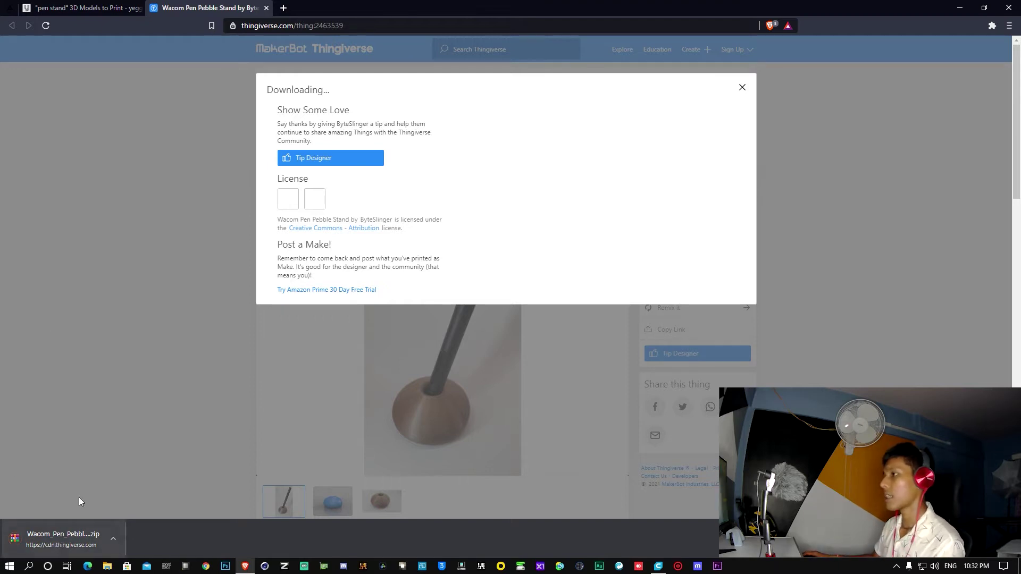
Step: Go to the pen stand model folder within the desktop's "3d print stl flies" and extract the Wacom_Pen_Pebble_Stand archive there
{"action": "left_click", "coordinate": [960, 8]}
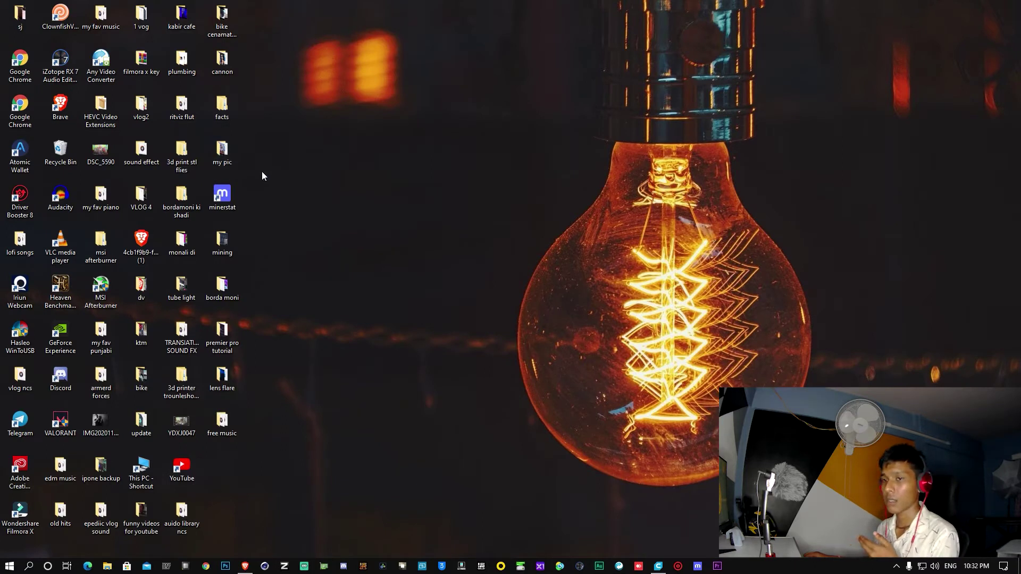
{"action": "double_click", "coordinate": [187, 149]}
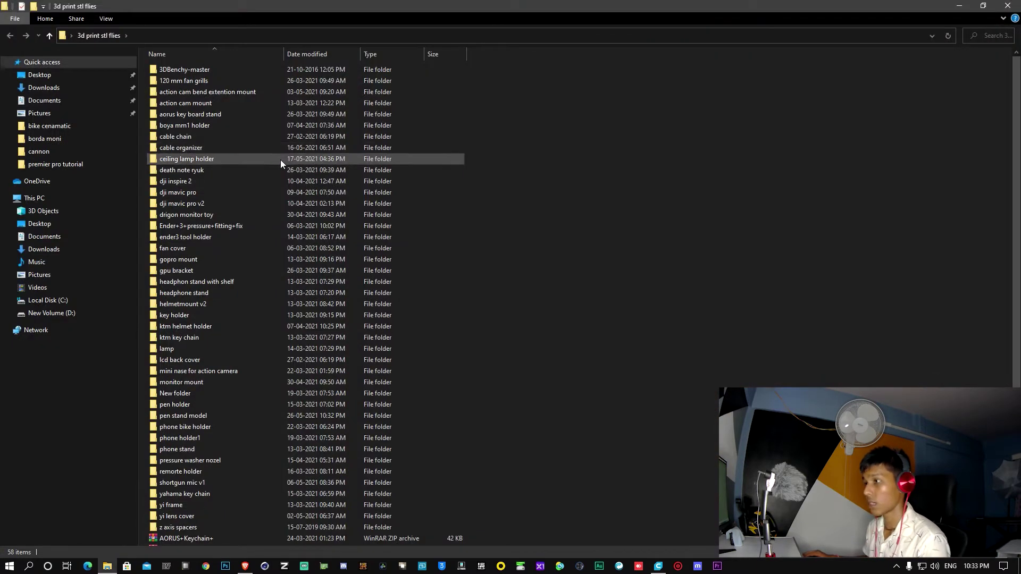
{"action": "left_click", "coordinate": [280, 161]}
{"action": "double_click", "coordinate": [213, 415]}
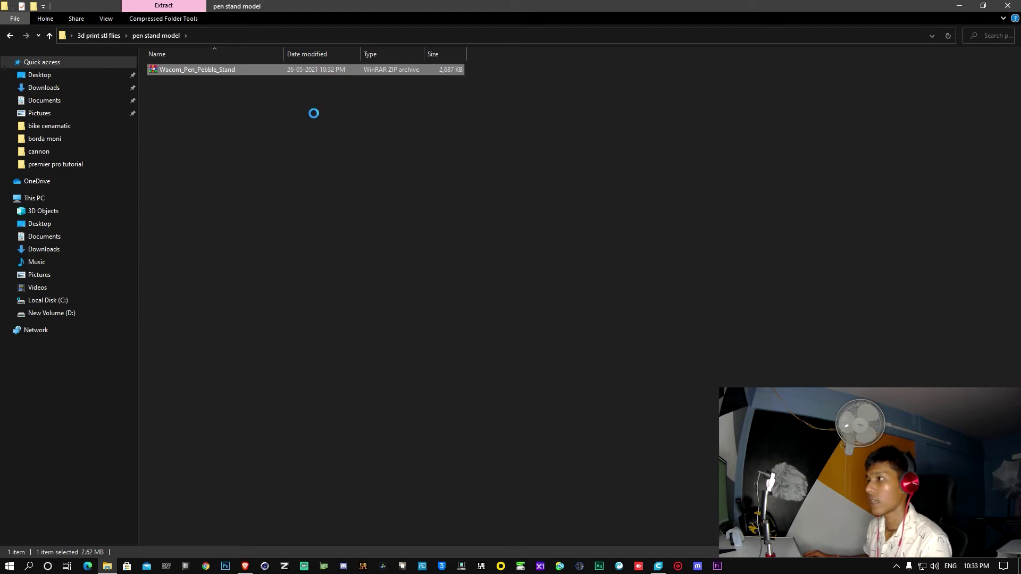
{"action": "key", "text": "shift+F10"}
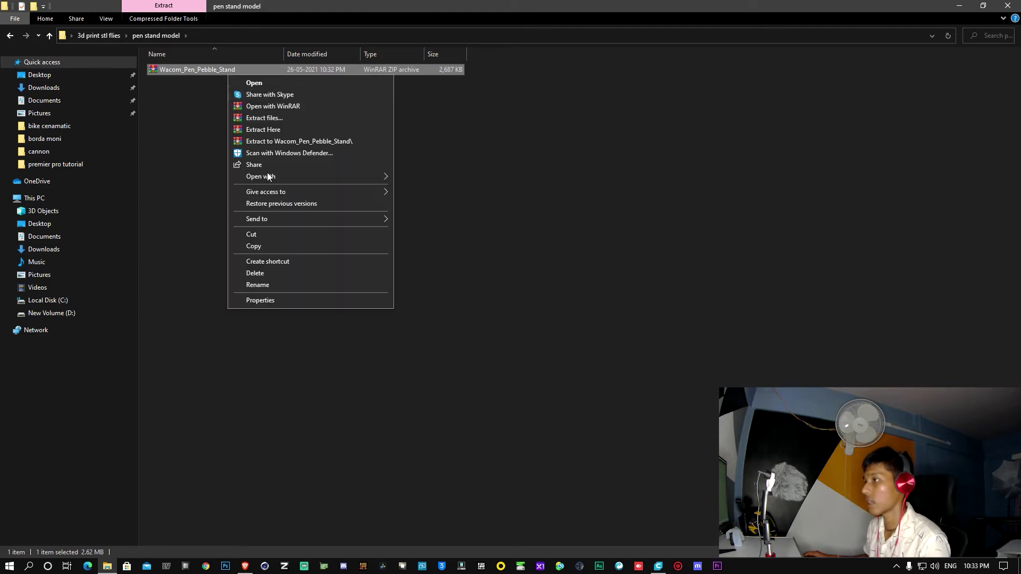
{"action": "left_click", "coordinate": [295, 130]}
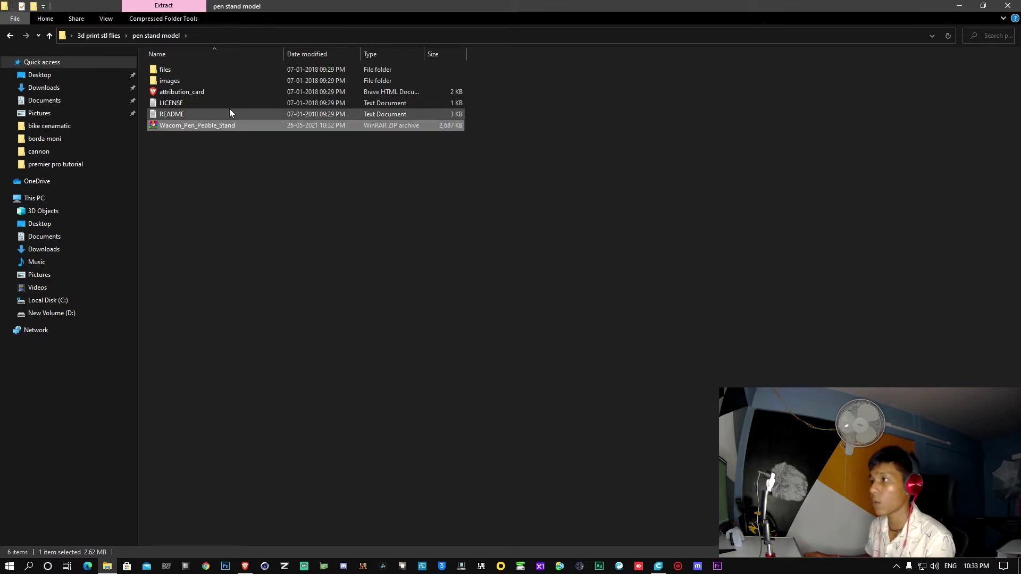
Step: View the first preview picture in the extracted images folder and return to the pen stand model folder
{"action": "double_click", "coordinate": [211, 80]}
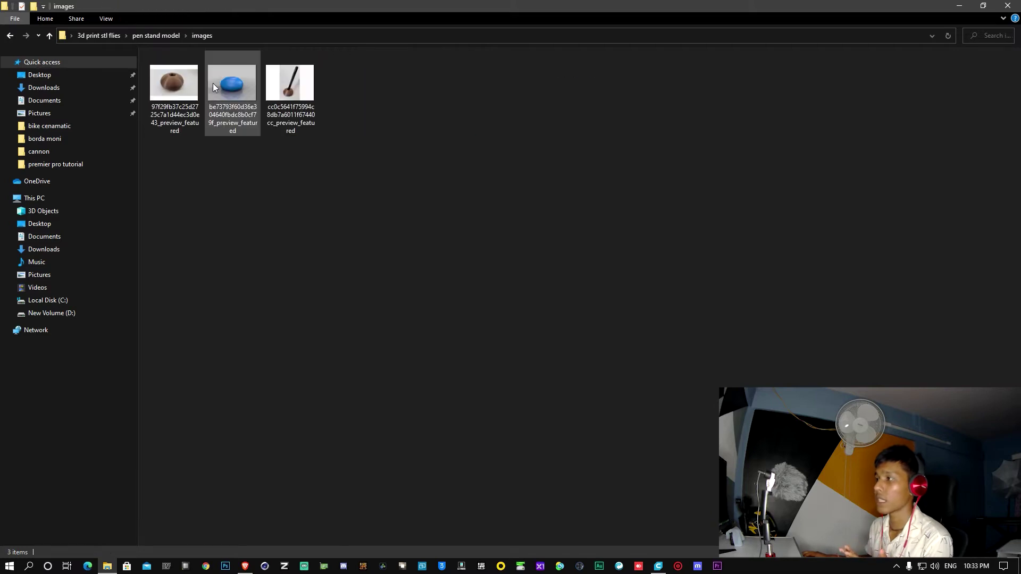
{"action": "key", "text": "Right"}
{"action": "key", "text": "Return"}
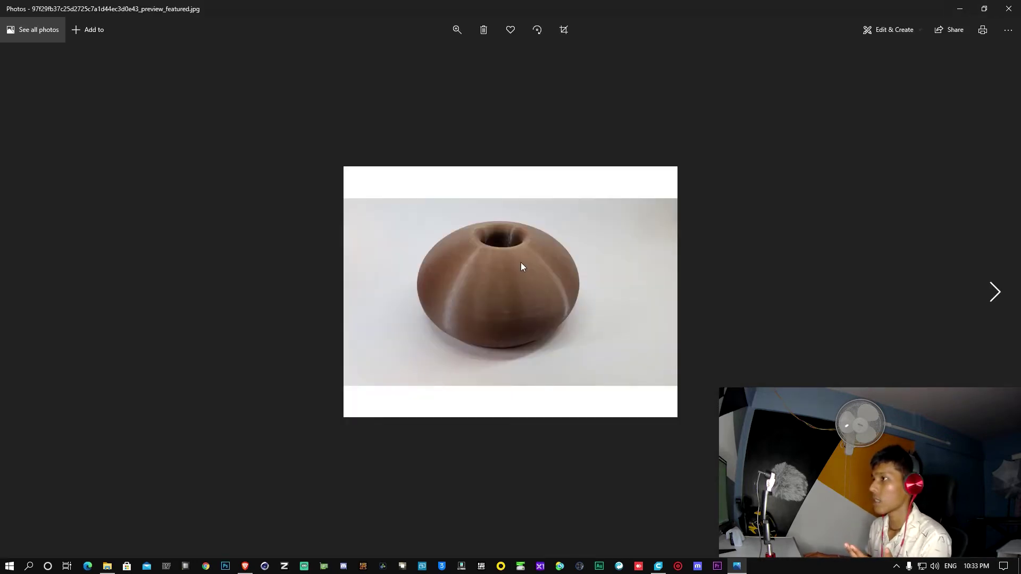
{"action": "left_click", "coordinate": [1008, 9]}
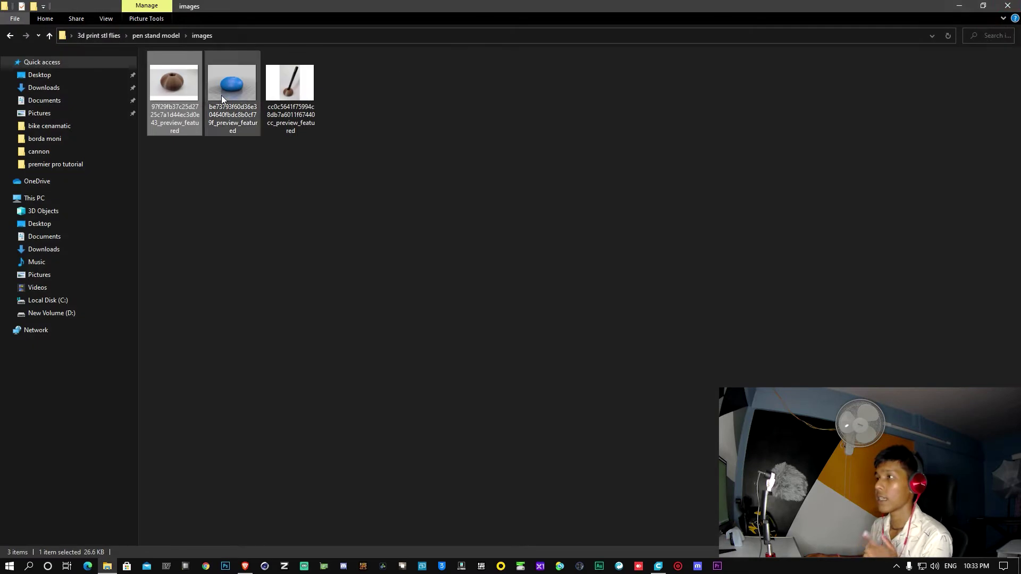
{"action": "left_click", "coordinate": [10, 36]}
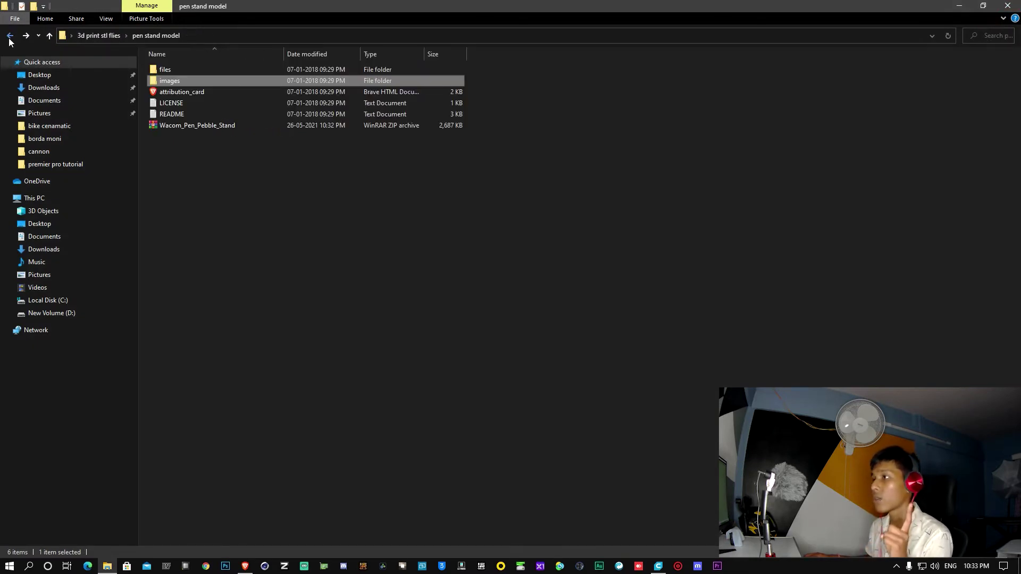
Step: Open the Wacom_Pen_Stand mesh from the extracted files folder in Ultimaker Cura
{"action": "double_click", "coordinate": [203, 71]}
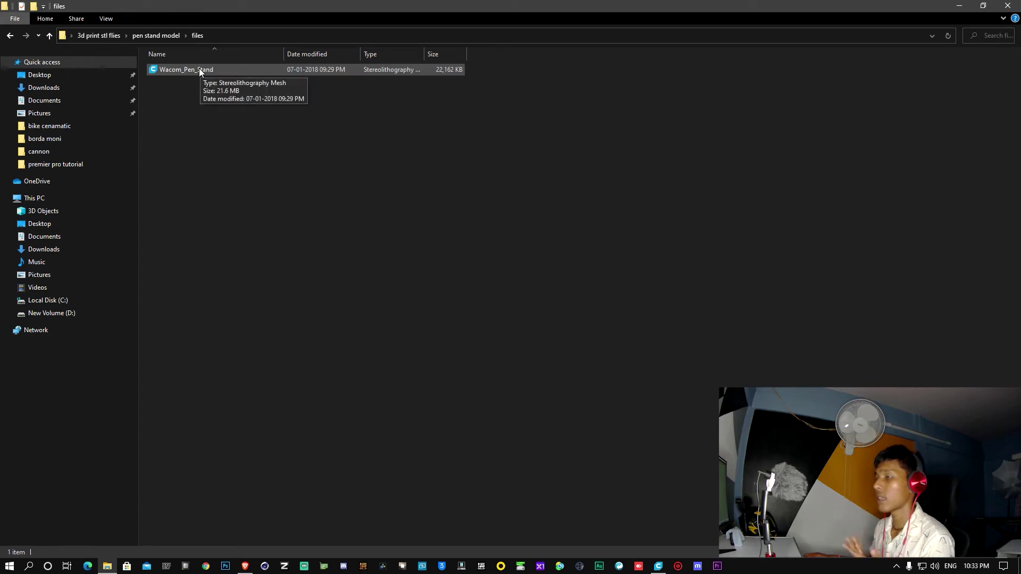
{"action": "double_click", "coordinate": [200, 69]}
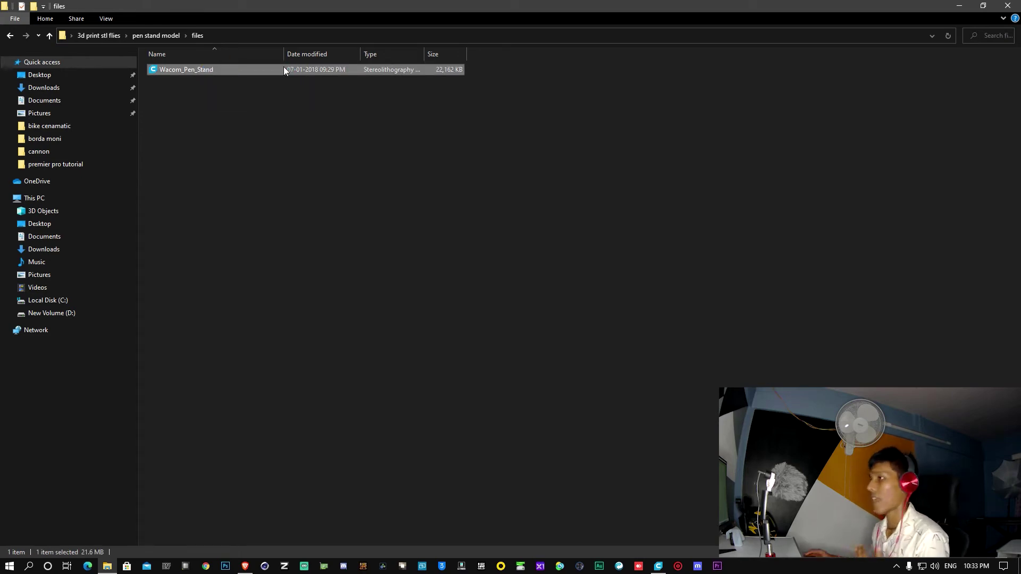
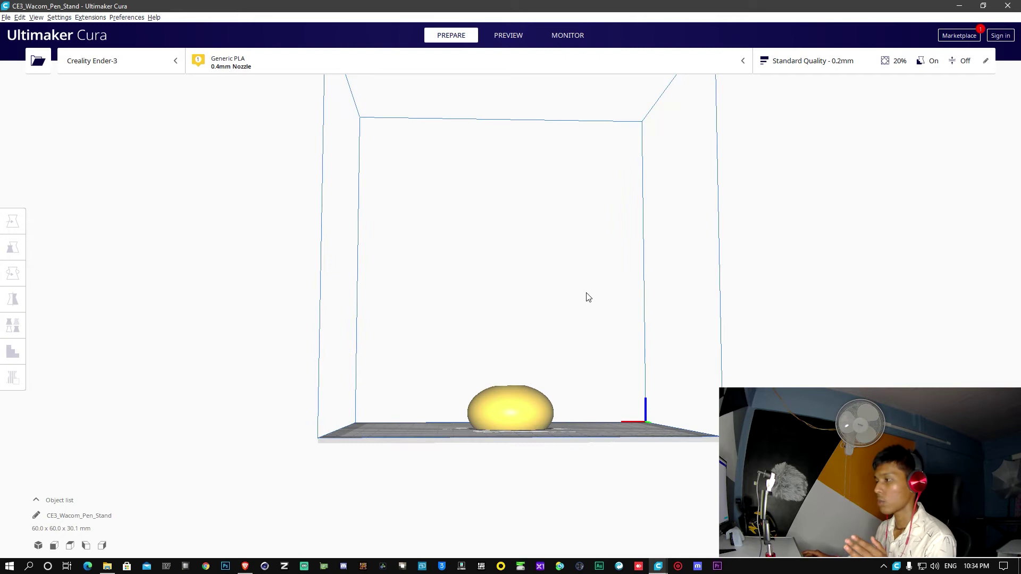
Step: Examine the pen stand on the build plate from several angles and distances
{"action": "right_click_drag", "start_coordinate": [620, 296], "coordinate": [536, 312]}
{"action": "scroll", "coordinate": [493, 296], "scroll_direction": "up", "scroll_amount": 3}
{"action": "scroll", "coordinate": [492, 298], "scroll_direction": "down", "scroll_amount": 3}
{"action": "scroll", "coordinate": [593, 333], "scroll_direction": "up", "scroll_amount": 3}
{"action": "scroll", "coordinate": [413, 367], "scroll_direction": "down", "scroll_amount": 5}
{"action": "scroll", "coordinate": [536, 312], "scroll_direction": "down", "scroll_amount": 3}
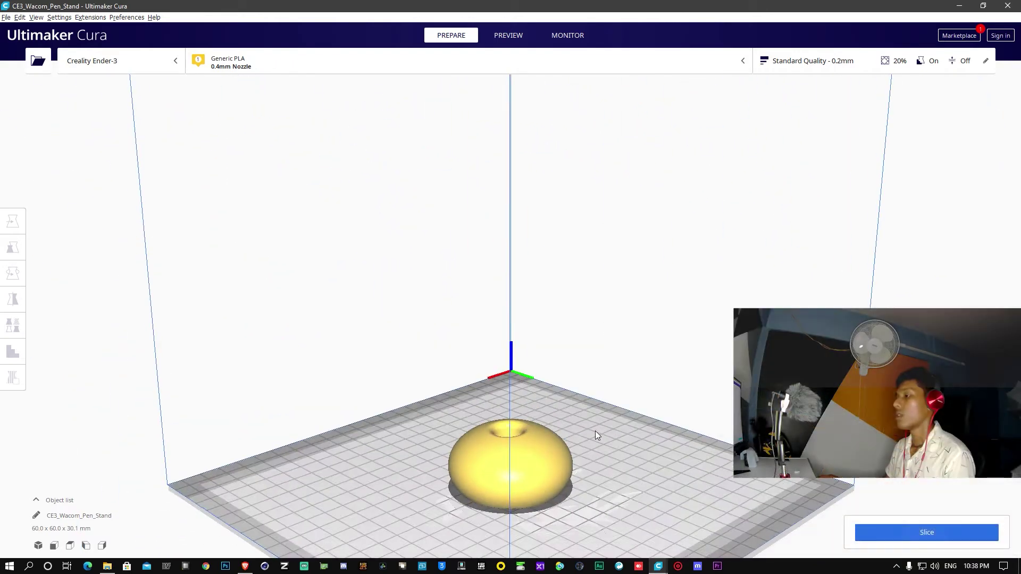
{"action": "scroll", "coordinate": [480, 404], "scroll_direction": "up", "scroll_amount": 4}
{"action": "right_click_drag", "start_coordinate": [480, 403], "coordinate": [670, 376]}
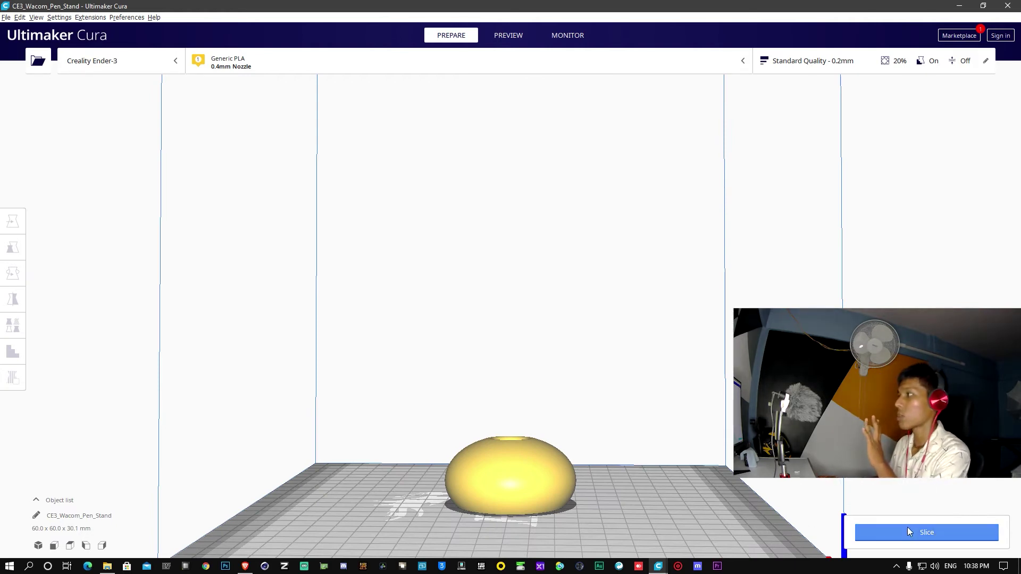
Step: Check the Standard Quality print settings and slice the pen stand model
{"action": "left_click", "coordinate": [795, 62]}
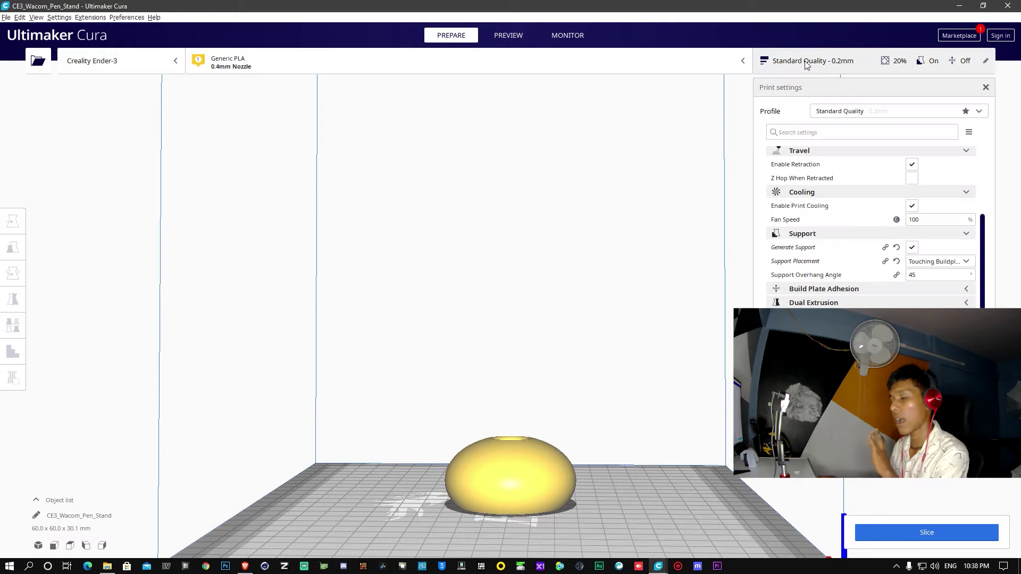
{"action": "left_click", "coordinate": [806, 62]}
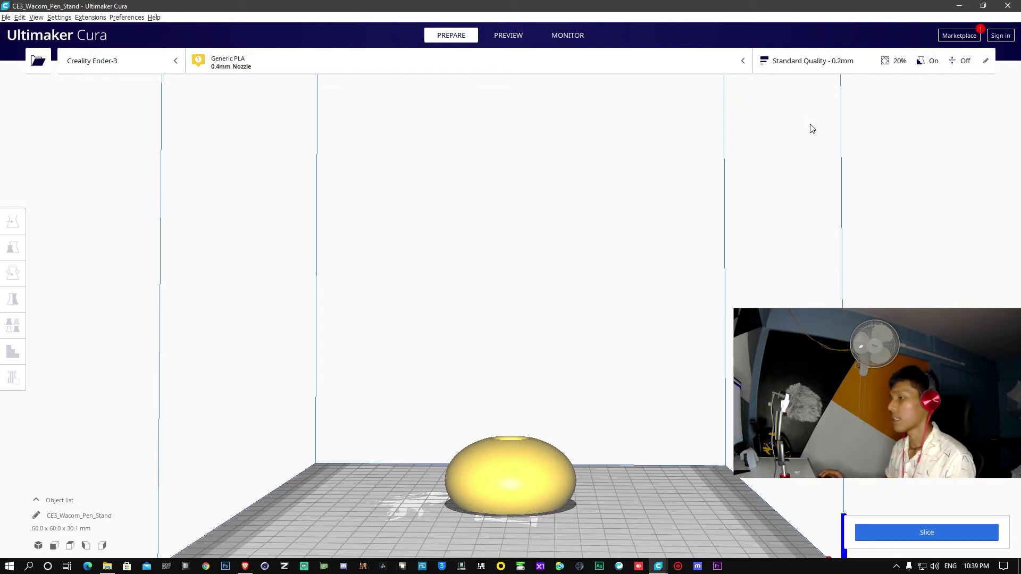
{"action": "left_click", "coordinate": [913, 533]}
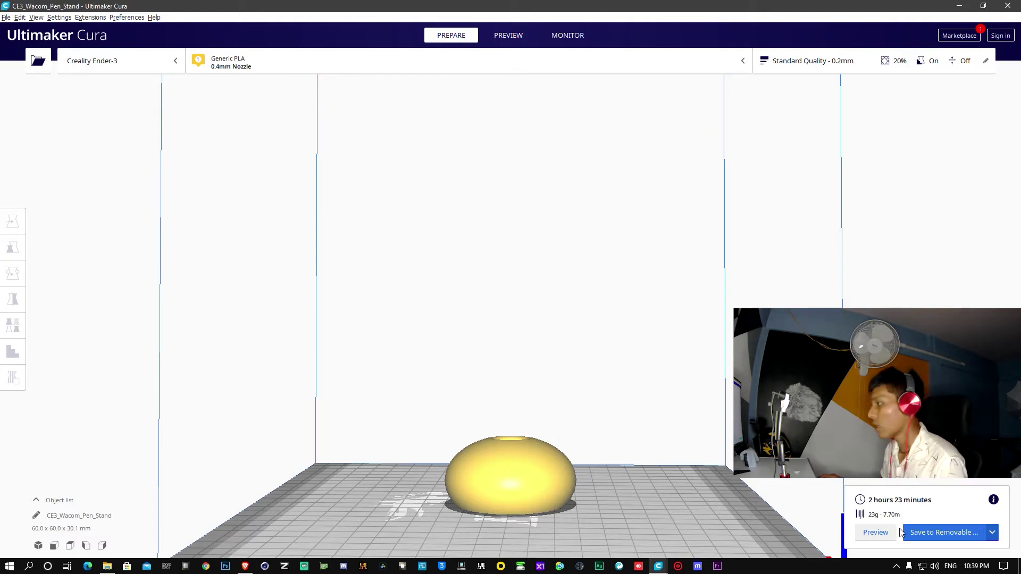
Step: Inspect the sliced pen stand in the layer preview and play its print simulation
{"action": "right_click_drag", "start_coordinate": [640, 430], "coordinate": [537, 420]}
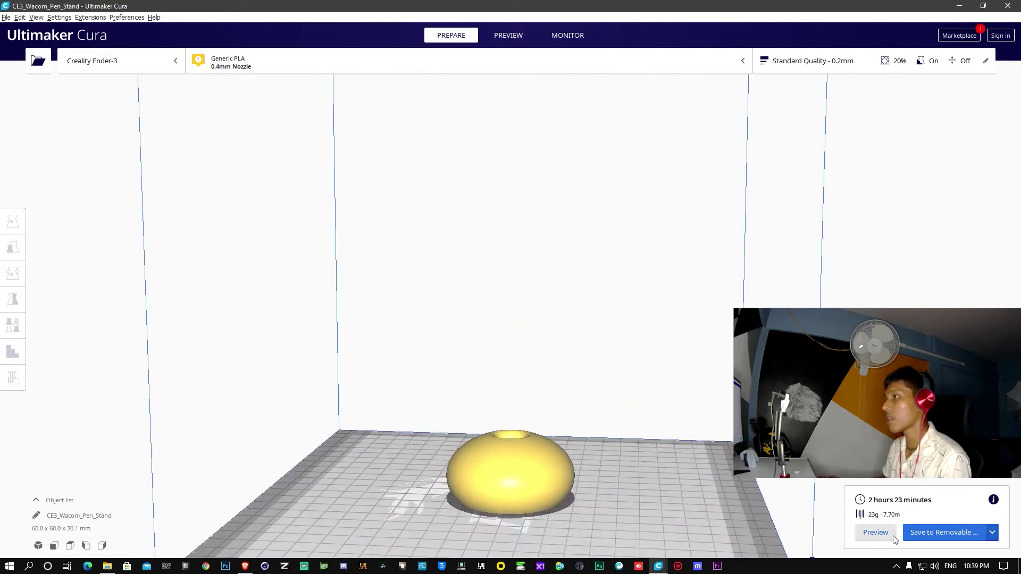
{"action": "left_click", "coordinate": [514, 41]}
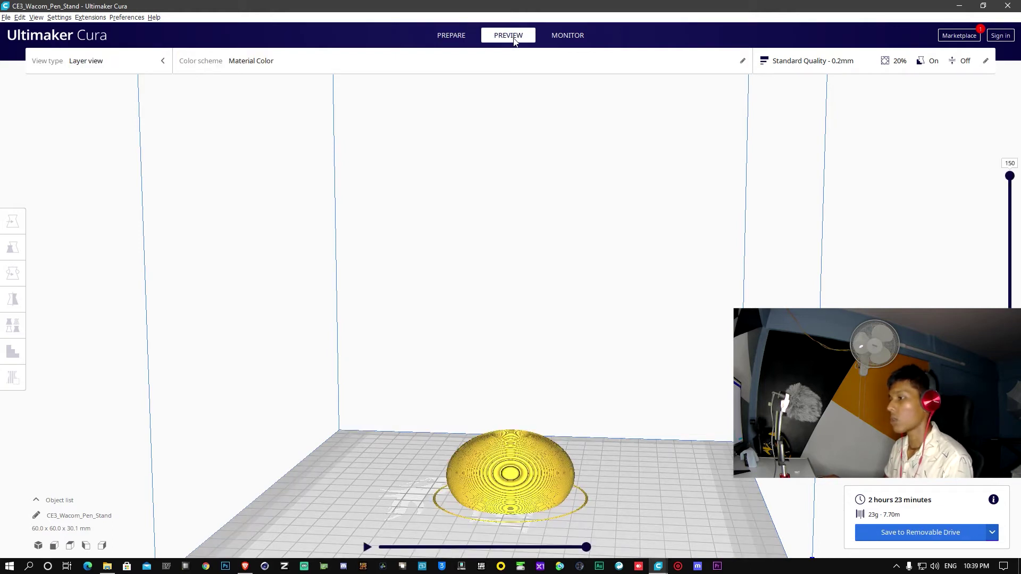
{"action": "right_click_drag", "start_coordinate": [622, 219], "coordinate": [511, 346]}
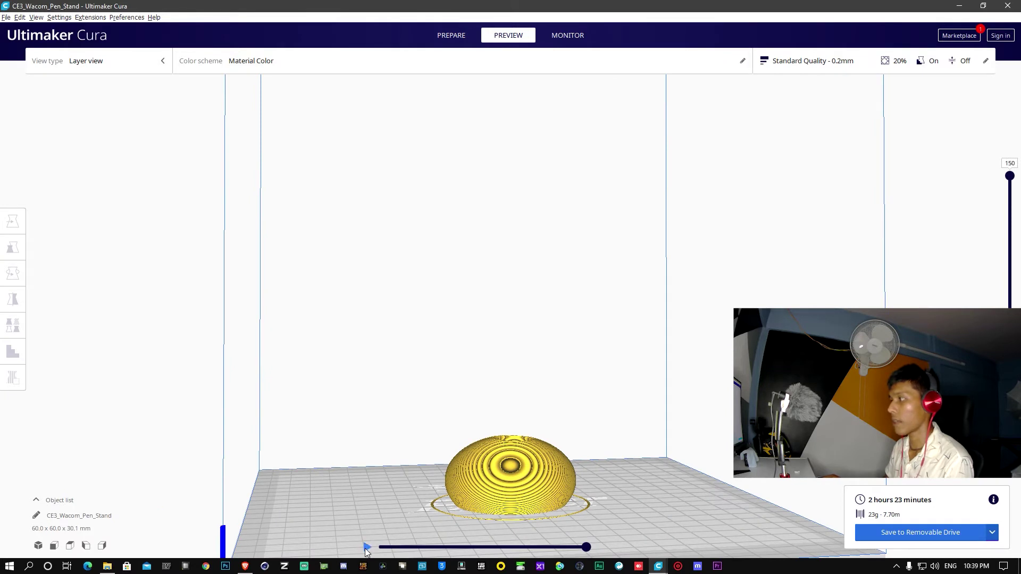
{"action": "left_click", "coordinate": [367, 547]}
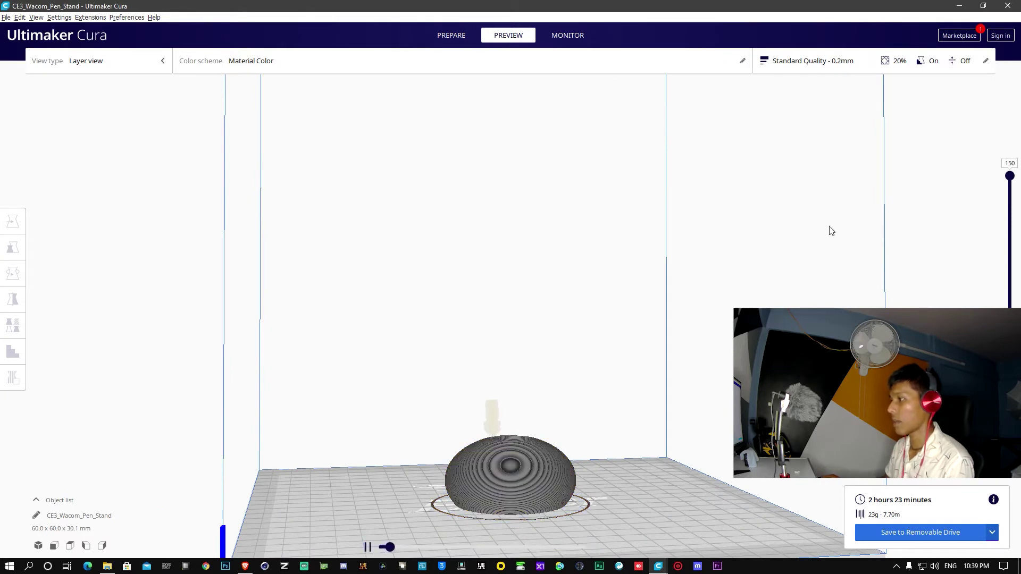
{"action": "mouse_move", "coordinate": [1010, 177]}
{"action": "left_mouse_down"}
{"action": "mouse_move", "coordinate": [1010, 345]}
{"action": "mouse_move", "coordinate": [1015, 182]}
{"action": "left_mouse_up"}
{"action": "left_click", "coordinate": [366, 547]}
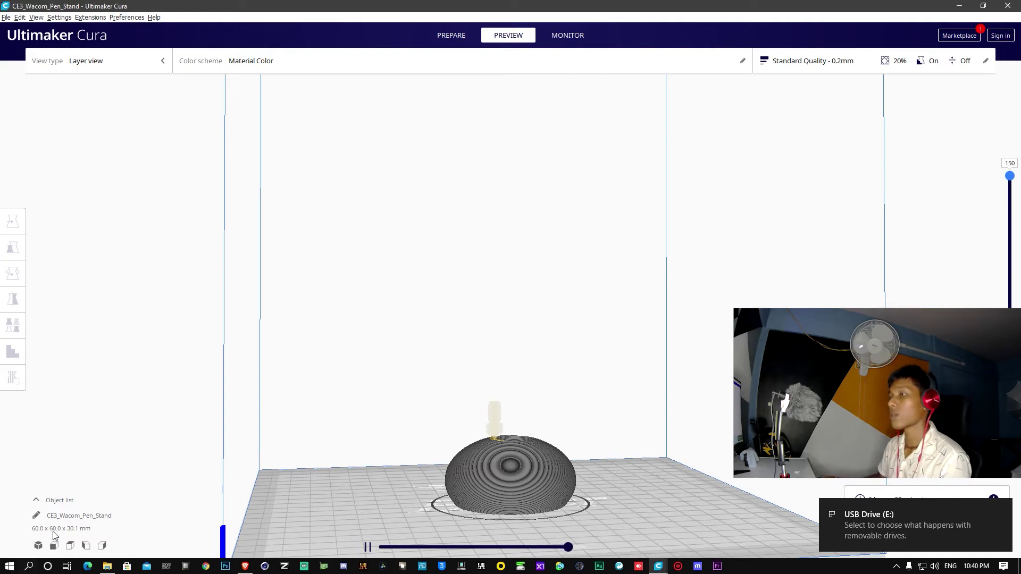
Step: Start exporting the pen stand to a file and delete the existing pen stand folder on USB Drive (E:)
{"action": "left_click", "coordinate": [7, 17]}
{"action": "left_click", "coordinate": [28, 76]}
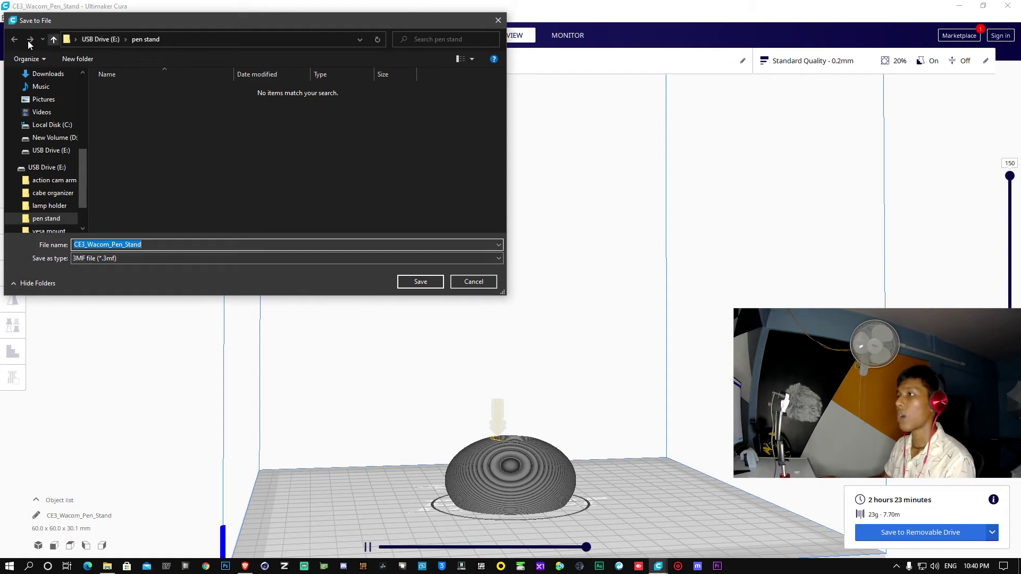
{"action": "left_click", "coordinate": [109, 38]}
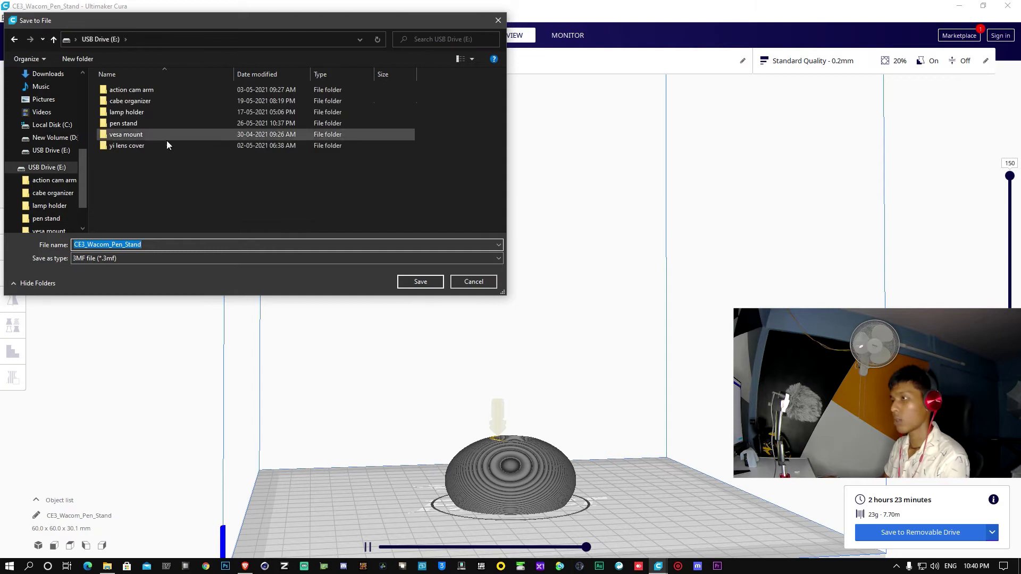
{"action": "left_click", "coordinate": [158, 124]}
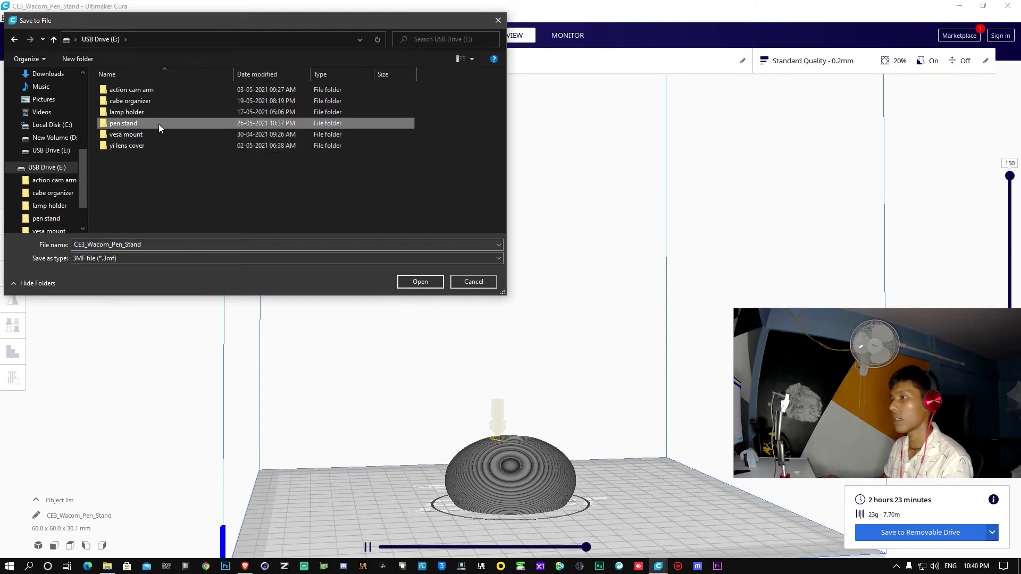
{"action": "key", "text": "Delete"}
{"action": "left_click", "coordinate": [552, 327]}
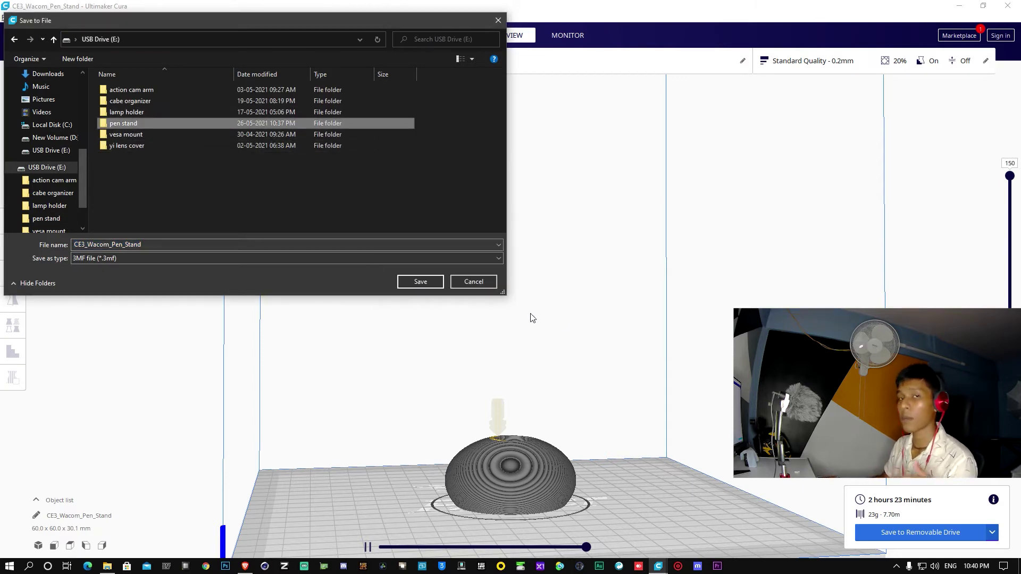
Step: Quick-format USB Drive (E:) with the default FAT32 file system and 4096-byte allocation size, and close the format window
{"action": "left_click", "coordinate": [100, 39]}
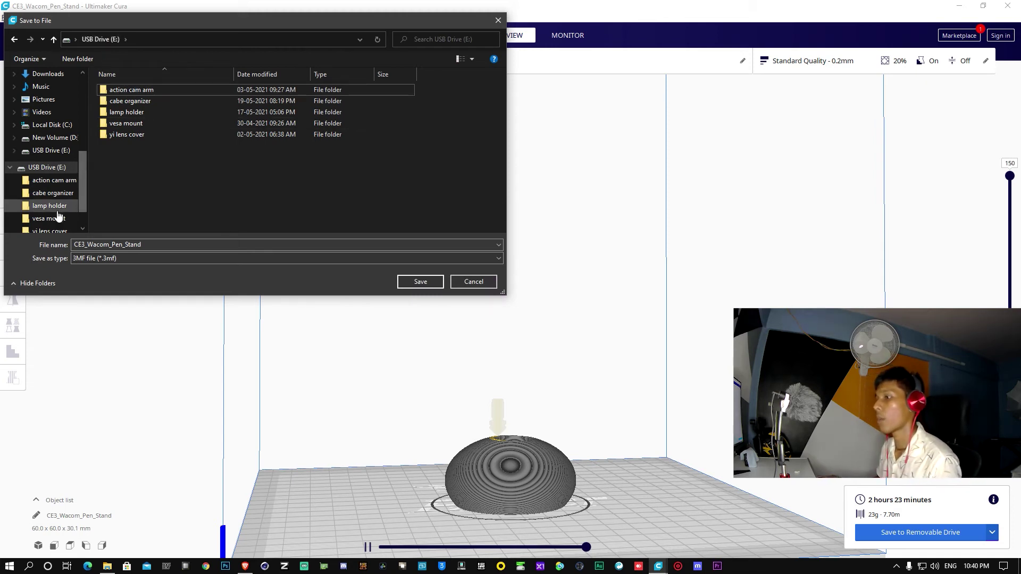
{"action": "right_click", "coordinate": [65, 168]}
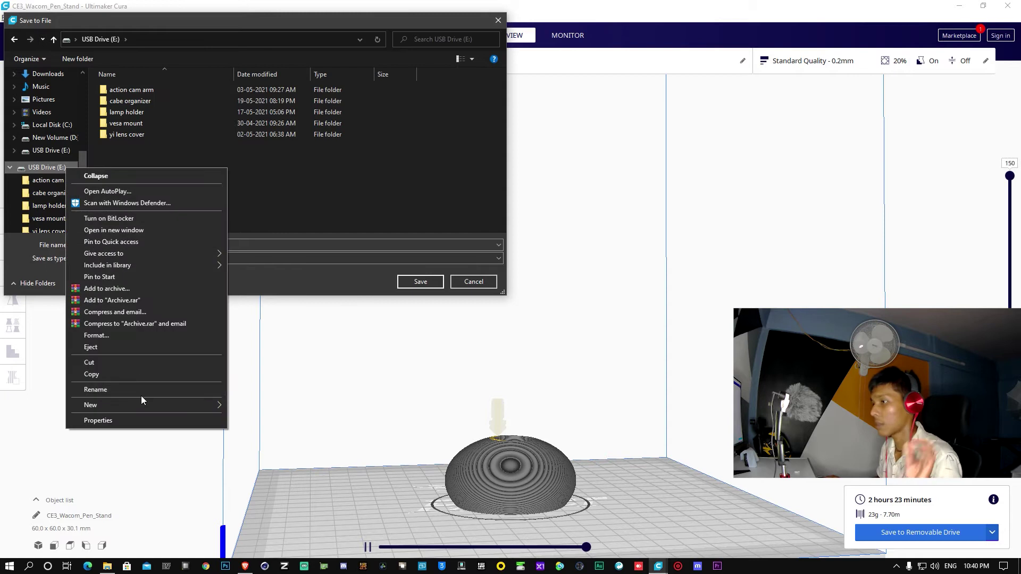
{"action": "left_click", "coordinate": [140, 338]}
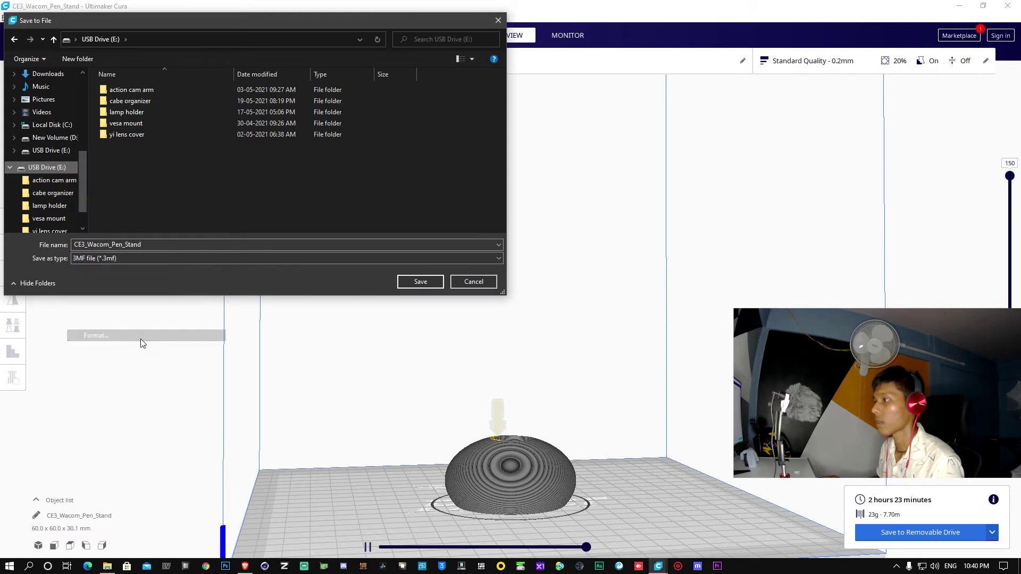
{"action": "left_click", "coordinate": [117, 347]}
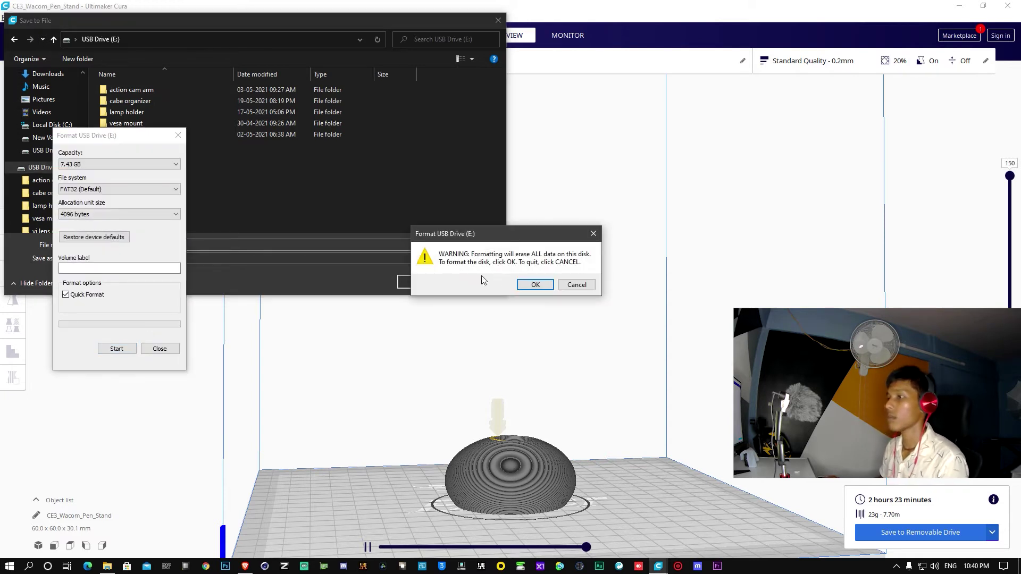
{"action": "left_click", "coordinate": [535, 285]}
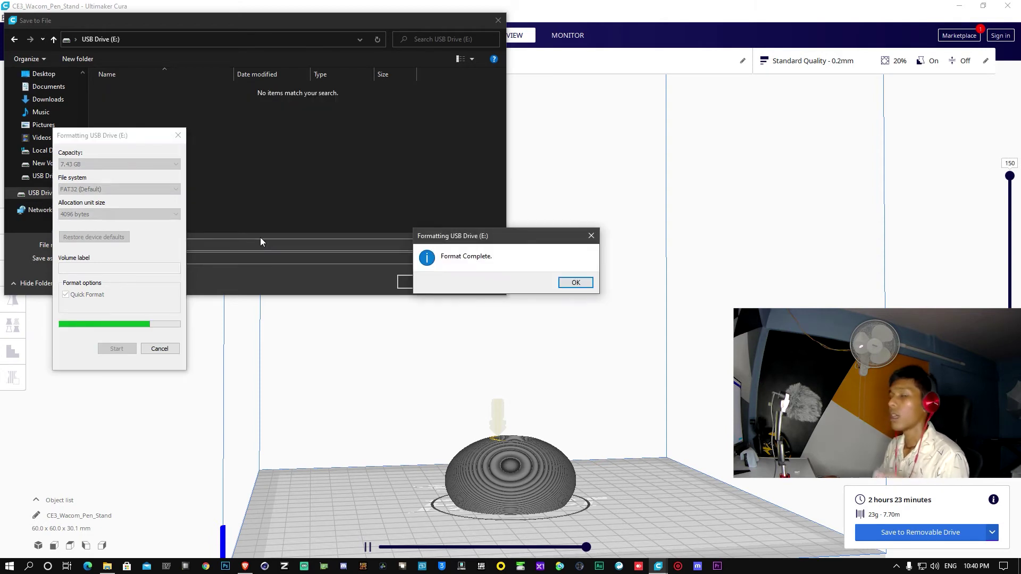
{"action": "left_click", "coordinate": [576, 283]}
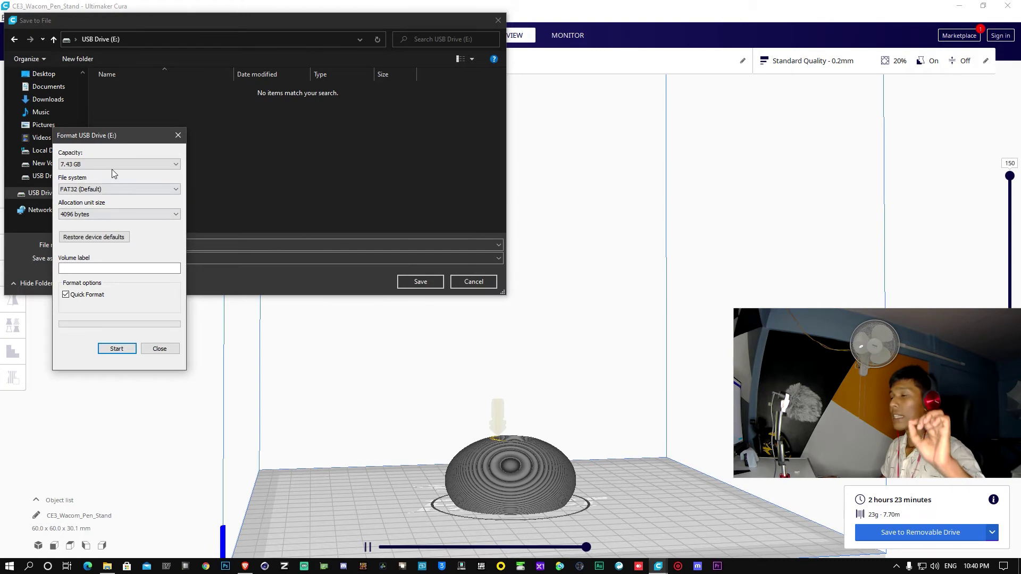
{"action": "left_click", "coordinate": [179, 136]}
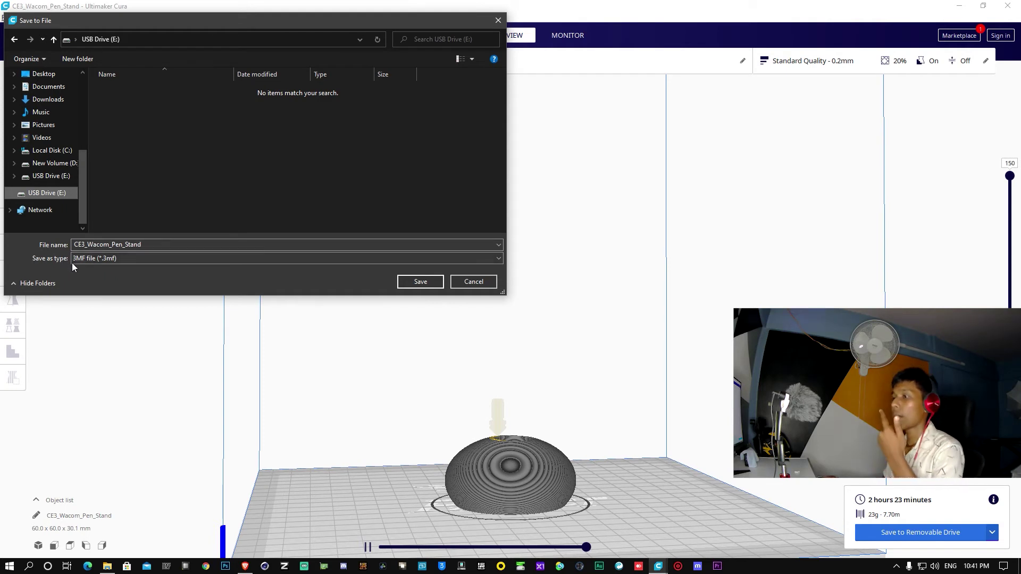
Step: Save the sliced pen stand to USB Drive (E:) as a G-code file named CE3_Wacom_Pen_Stand
{"action": "left_click", "coordinate": [120, 261]}
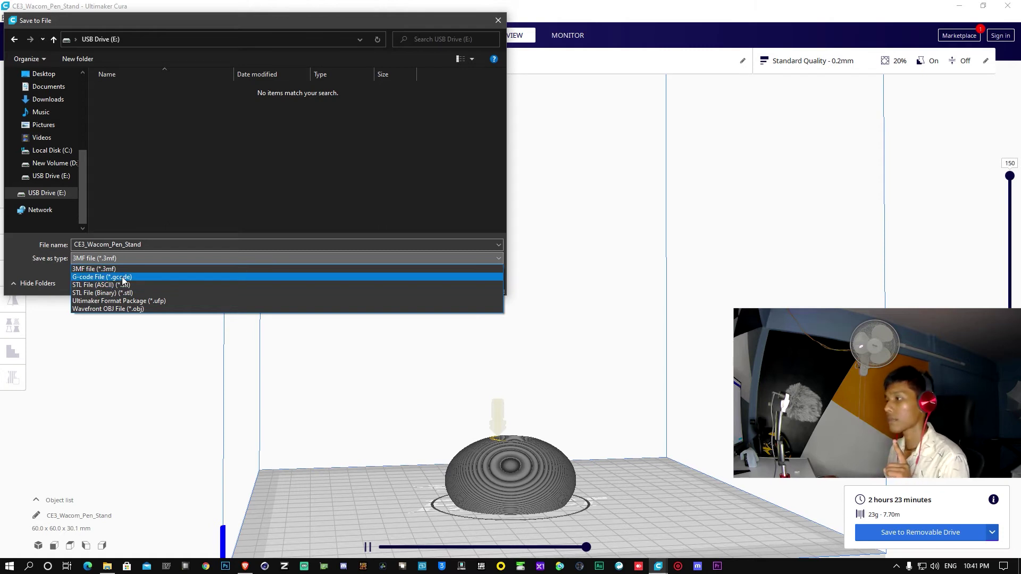
{"action": "left_click", "coordinate": [124, 277]}
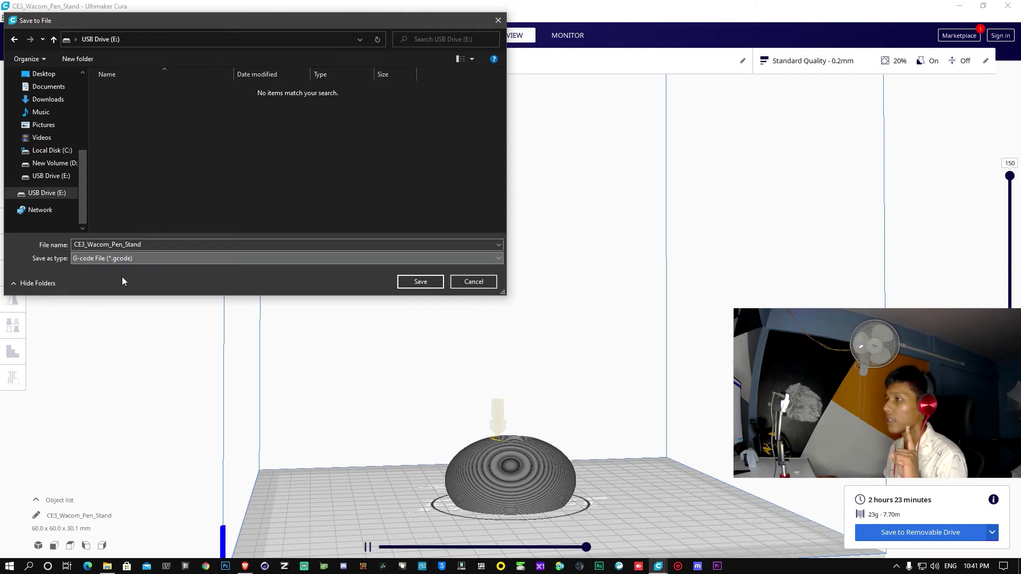
{"action": "left_click", "coordinate": [419, 283]}
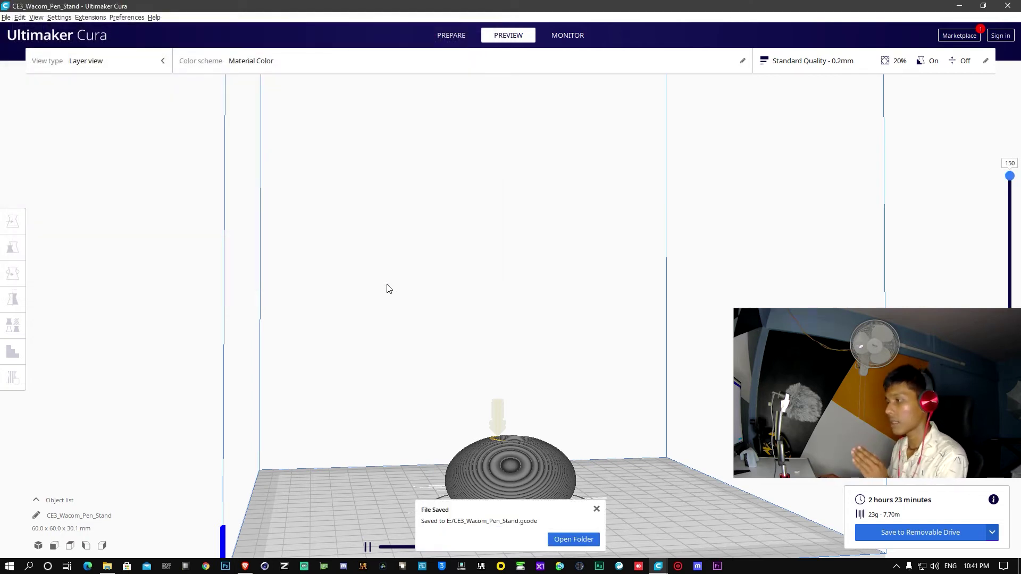
Step: Open the folder containing the saved G-code file in File Explorer and eject USB Drive (E:)
{"action": "left_click", "coordinate": [575, 540]}
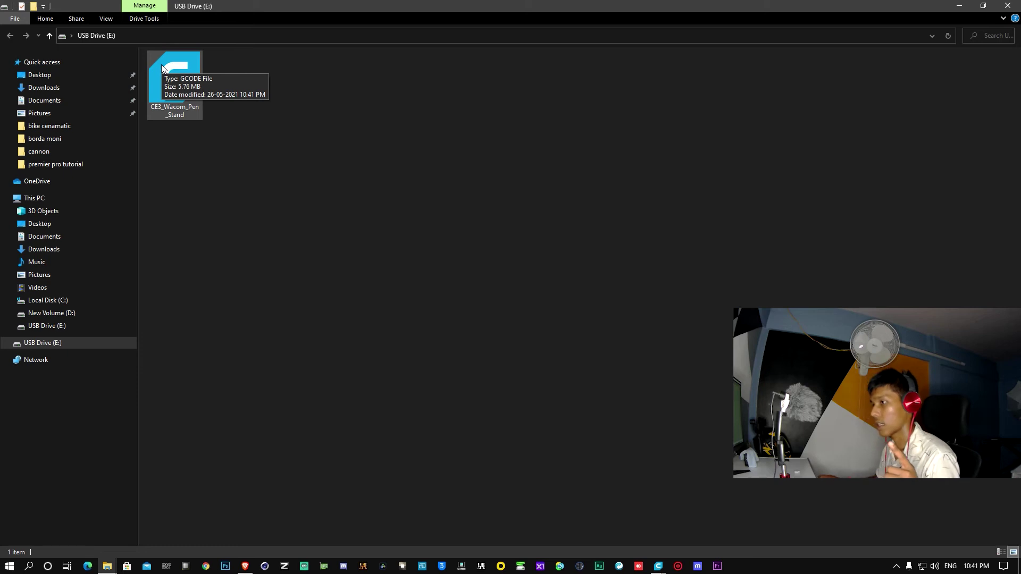
{"action": "right_click", "coordinate": [69, 343]}
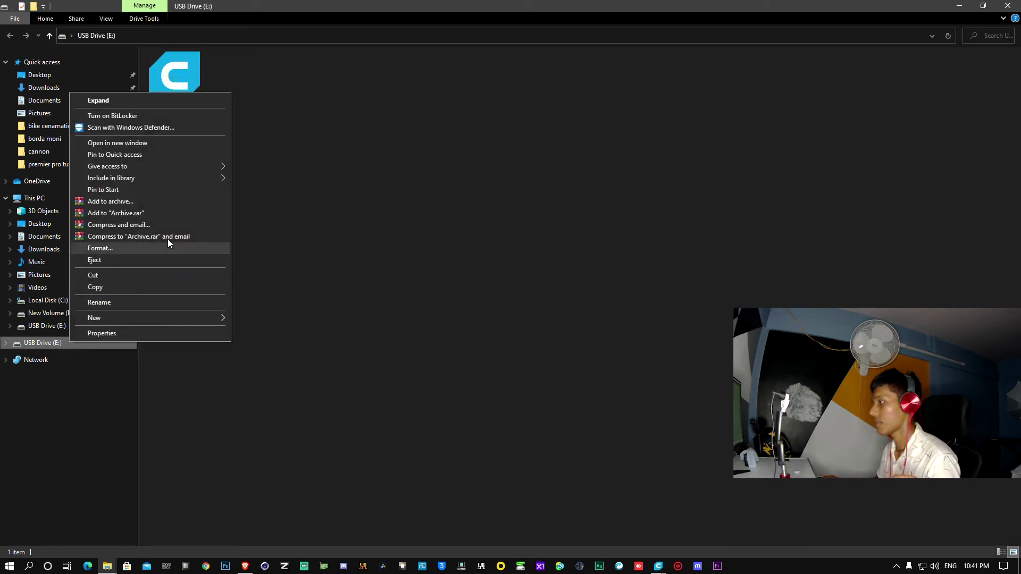
{"action": "left_click", "coordinate": [94, 260]}
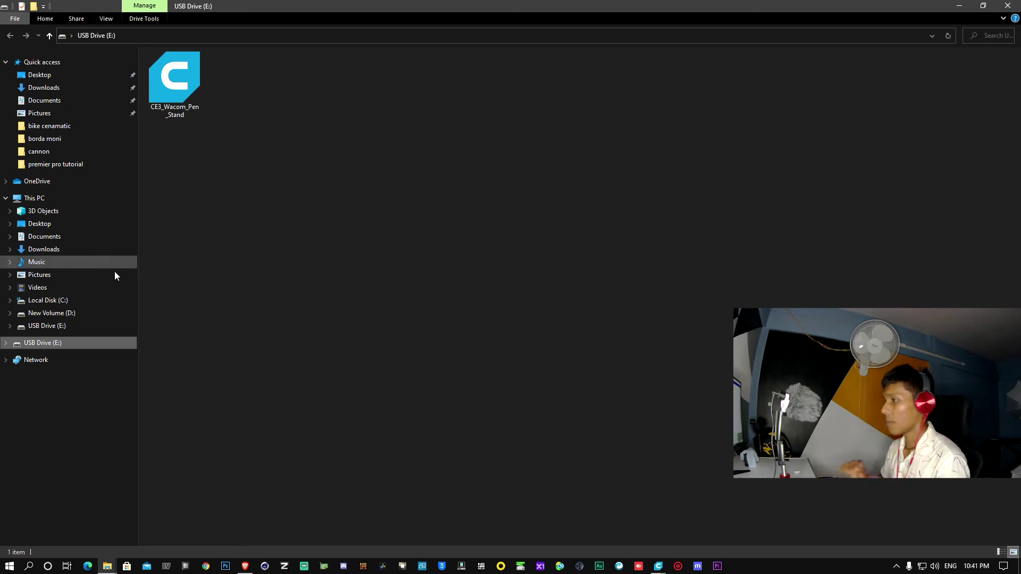